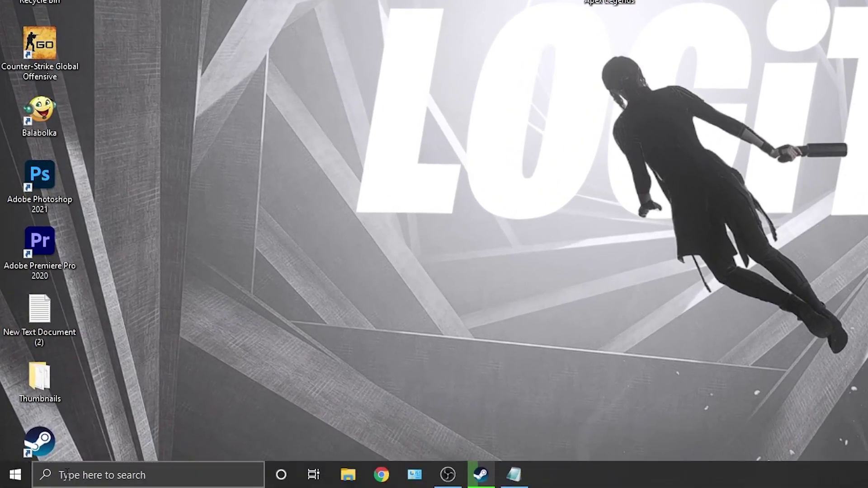
# Search Windows for 'check for' and open the Check for updates settings page
pyautogui.click(136, 474)
pyautogui.write('check for')
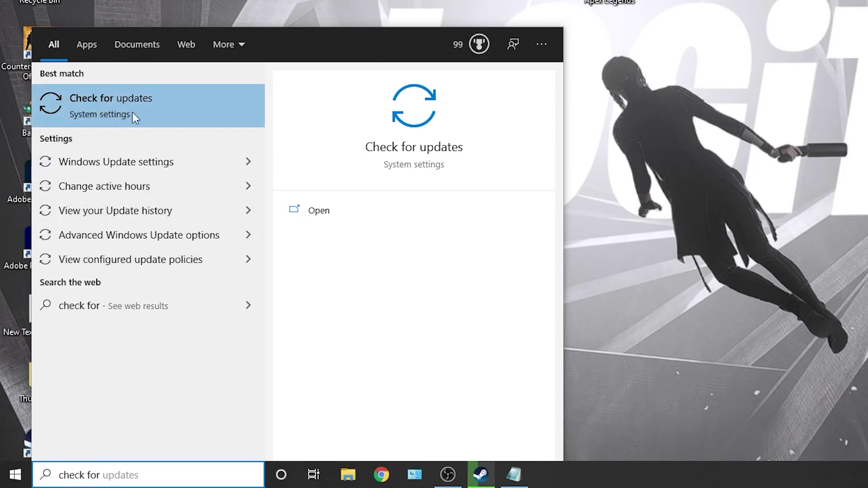
pyautogui.click(139, 111)
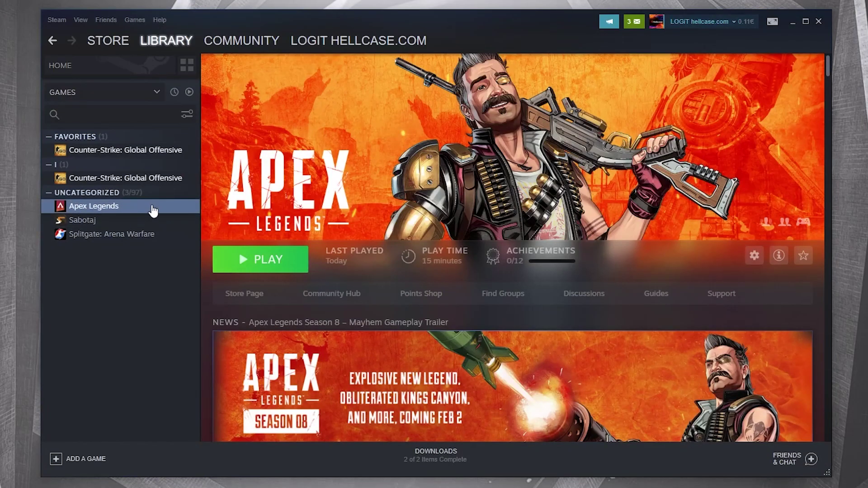
# Open Apex Legends' Steam properties and copy the launch options line from Notepad
pyautogui.rightClick(153, 209)
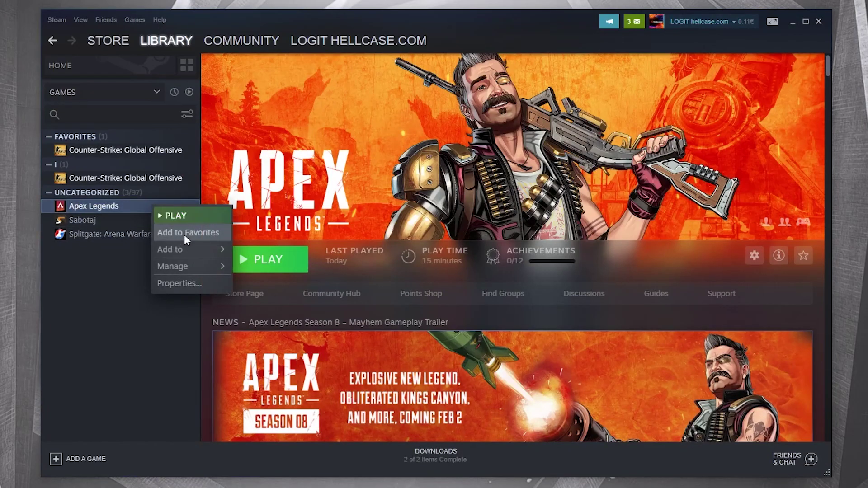
pyautogui.click(180, 284)
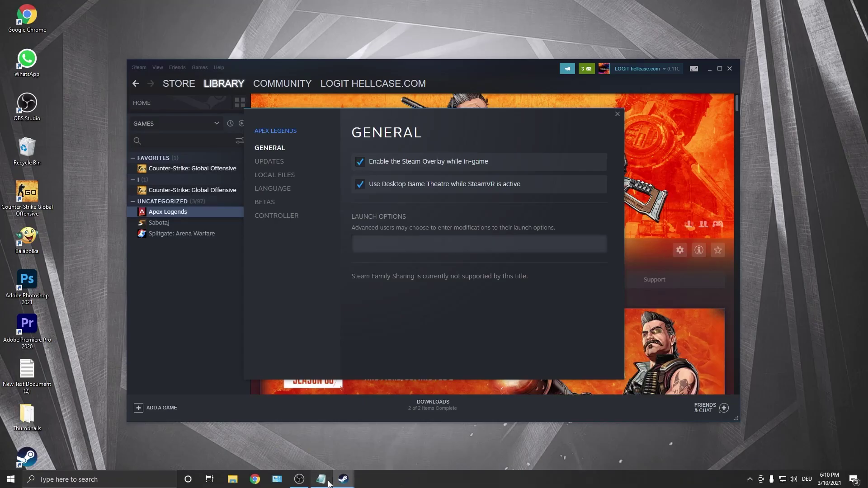
pyautogui.hotkey('alt', 'Tab')
pyautogui.moveTo(668, 207); pyautogui.dragTo(437, 206)
pyautogui.rightClick(449, 204)
pyautogui.click(470, 230)
# Paste '+fps_max 0 -high -nojoy -dxlevel 95 -forcenovsync +exec autoexec' into Launch Options, then view Local Files
pyautogui.hotkey('alt', 'Tab')
pyautogui.rightClick(381, 243)
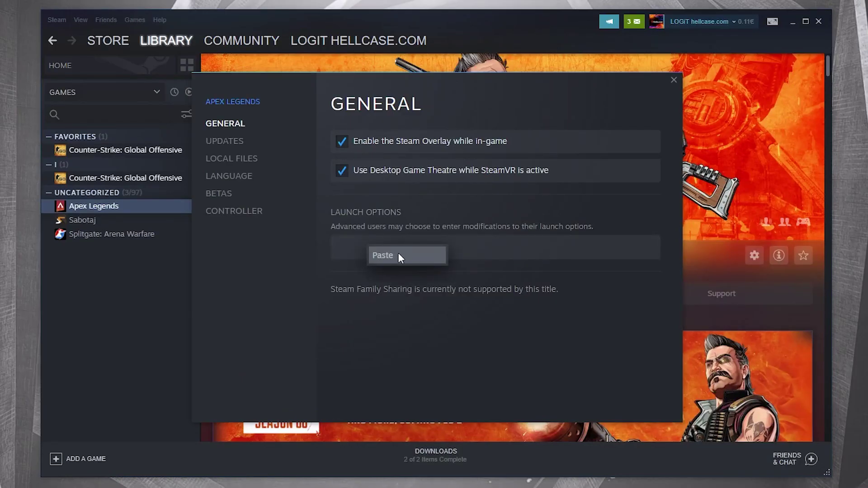
pyautogui.click(398, 254)
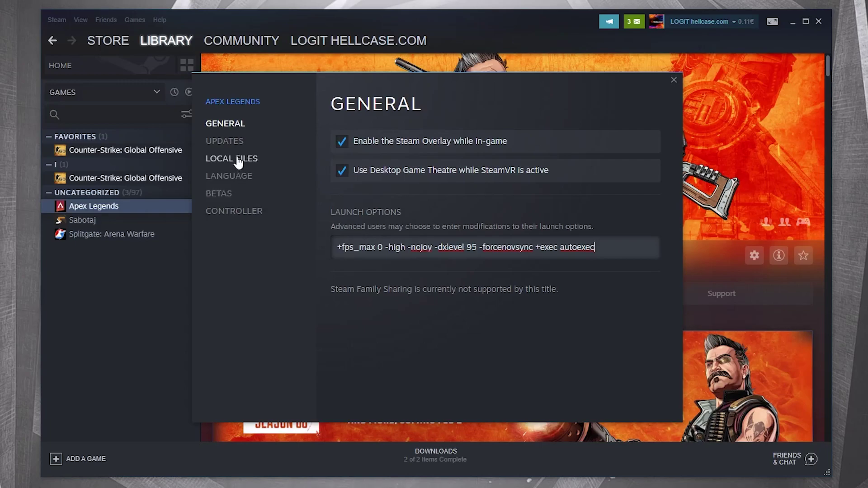
pyautogui.click(204, 158)
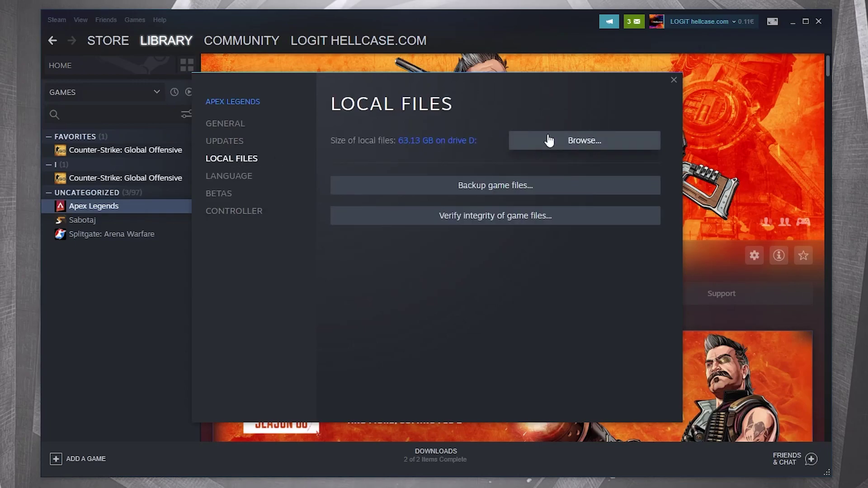
# Browse to the install folder and open r5apex's Properties on the Compatibility tab
pyautogui.click(586, 141)
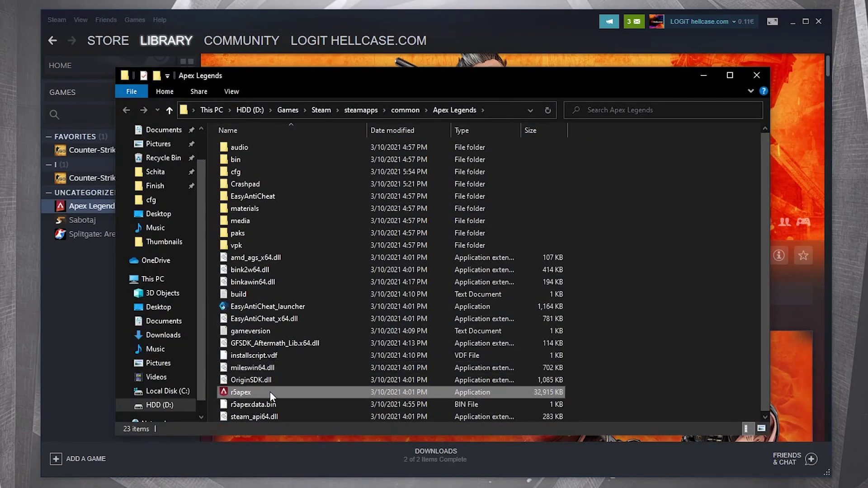
pyautogui.click(224, 391)
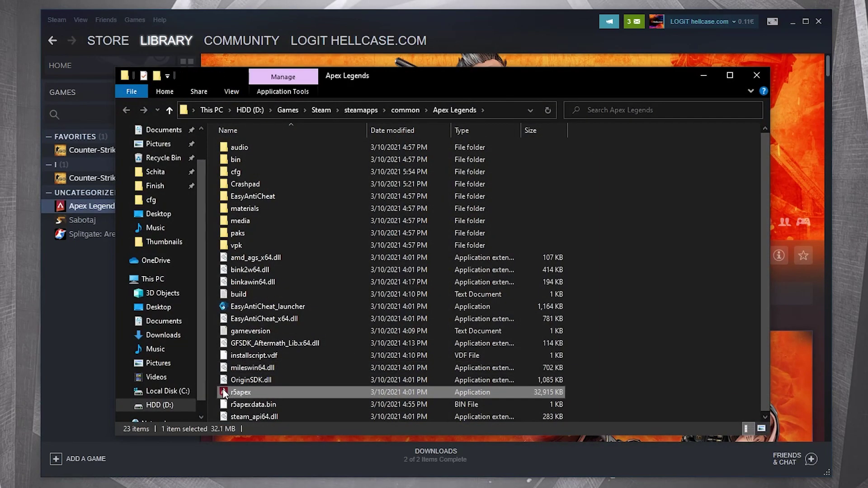
pyautogui.rightClick(246, 391)
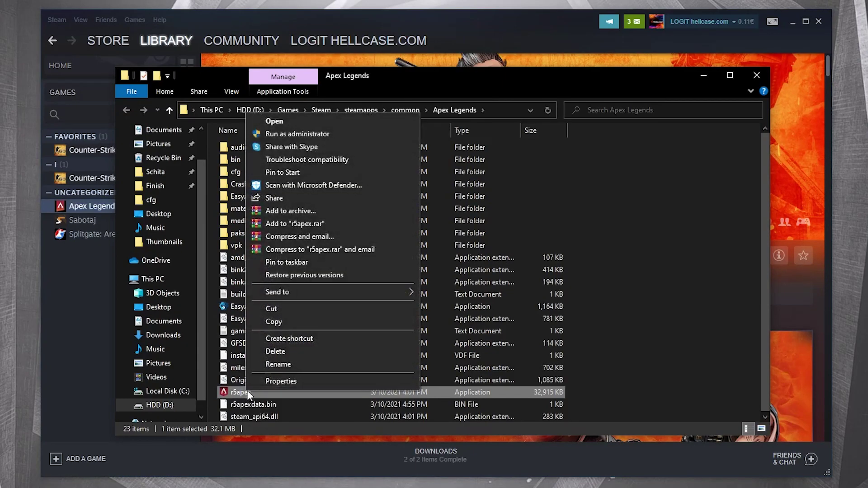
pyautogui.click(284, 381)
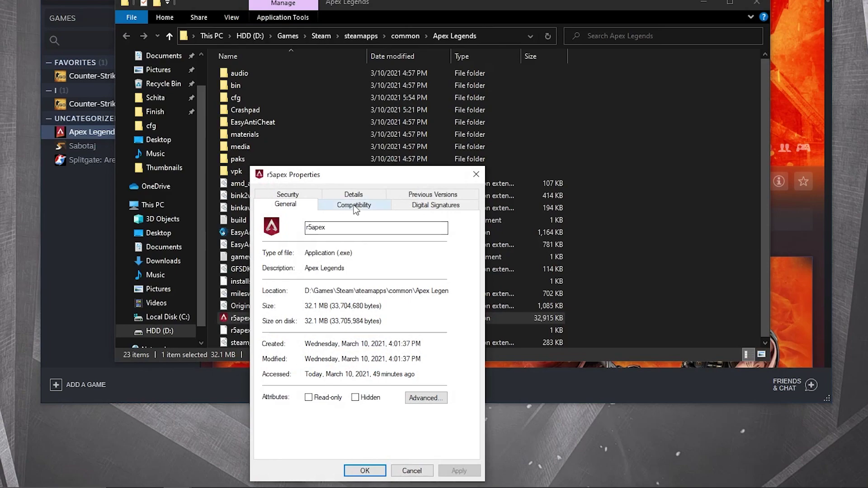
pyautogui.click(354, 278)
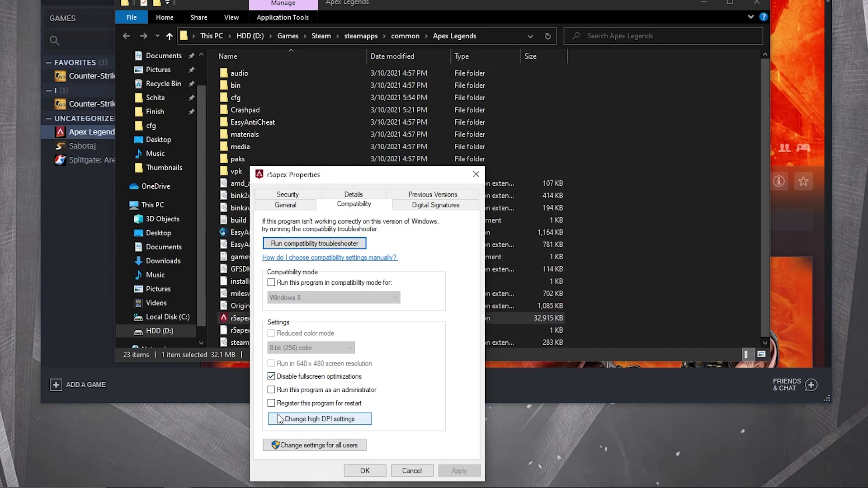
# Enable Override high DPI scaling behavior for r5apex and confirm
pyautogui.click(299, 420)
pyautogui.click(305, 399)
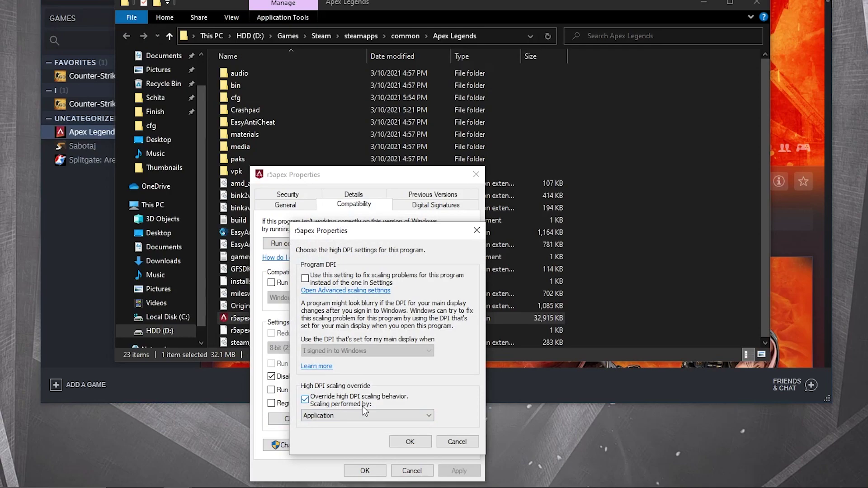
pyautogui.click(408, 440)
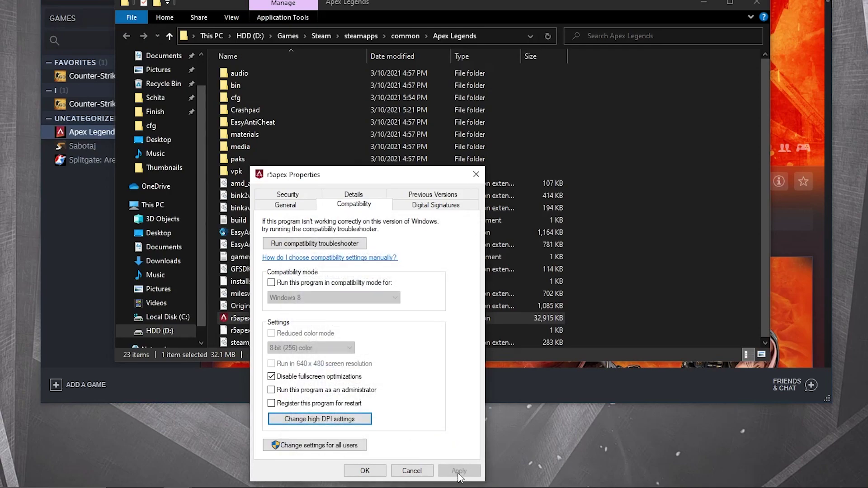
# Save r5apex's properties, then set the keyboard repeat delay to Short and apply
pyautogui.click(365, 470)
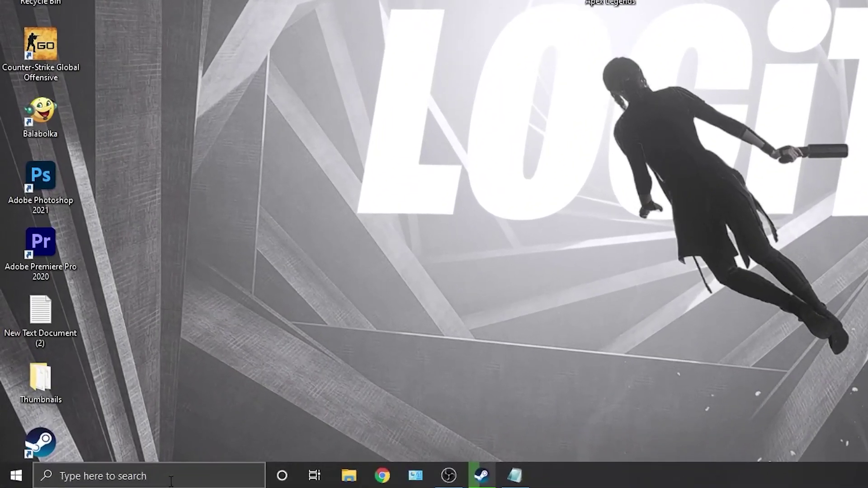
pyautogui.click(164, 478)
pyautogui.write('keyb')
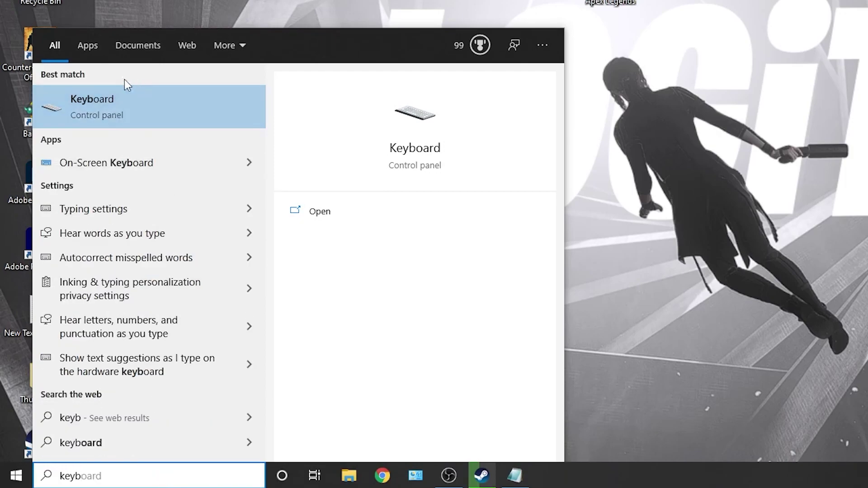
pyautogui.click(118, 110)
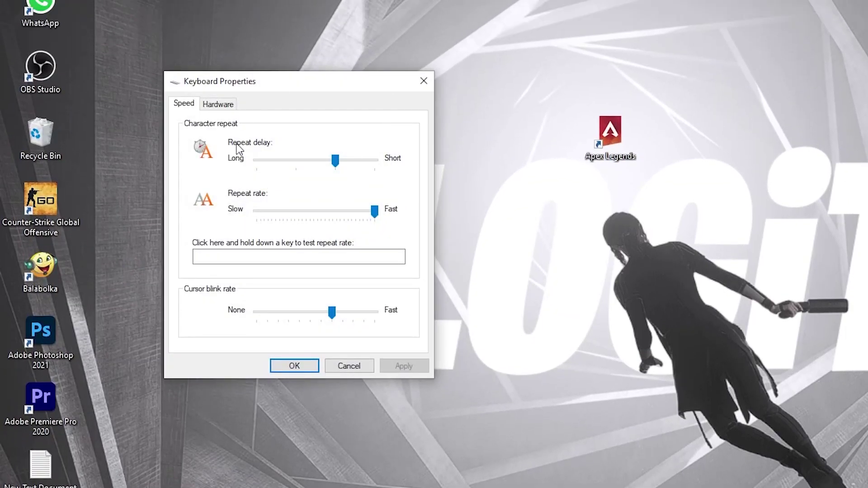
pyautogui.moveTo(332, 161); pyautogui.dragTo(409, 157)
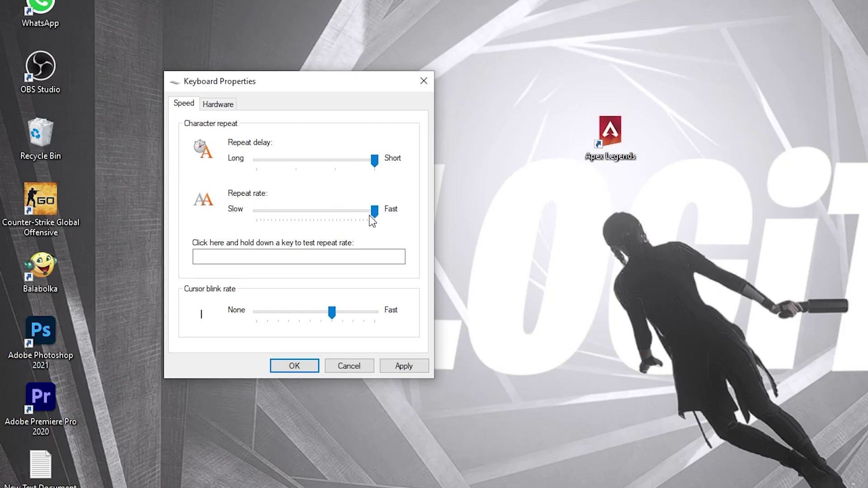
pyautogui.click(406, 365)
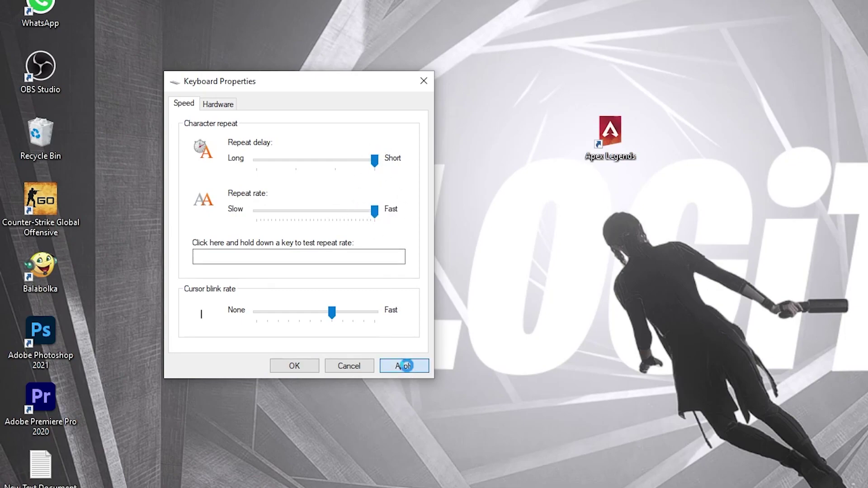
# Close Keyboard Properties and reach Pointer Options through Mouse settings' additional mouse options
pyautogui.click(296, 366)
pyautogui.click(126, 474)
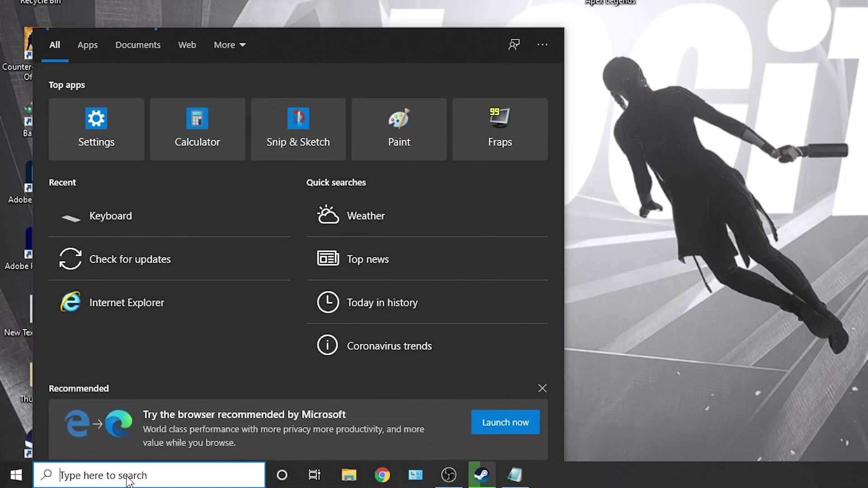
pyautogui.write('mouse')
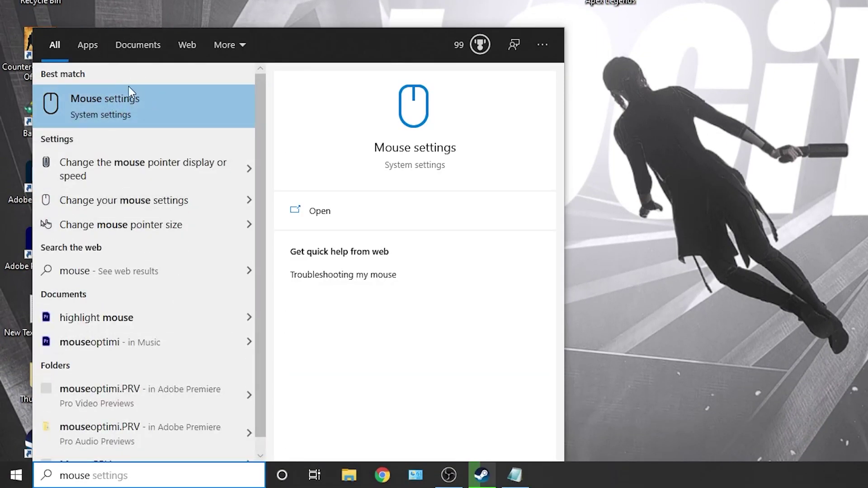
pyautogui.click(136, 103)
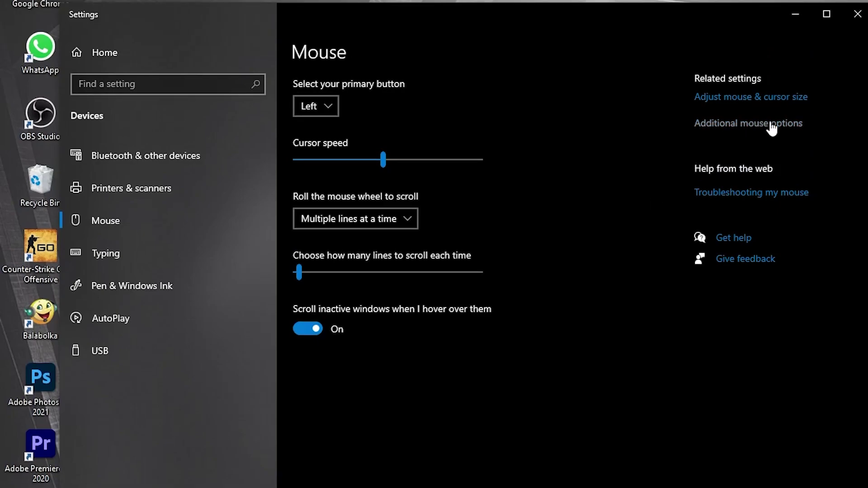
pyautogui.click(750, 124)
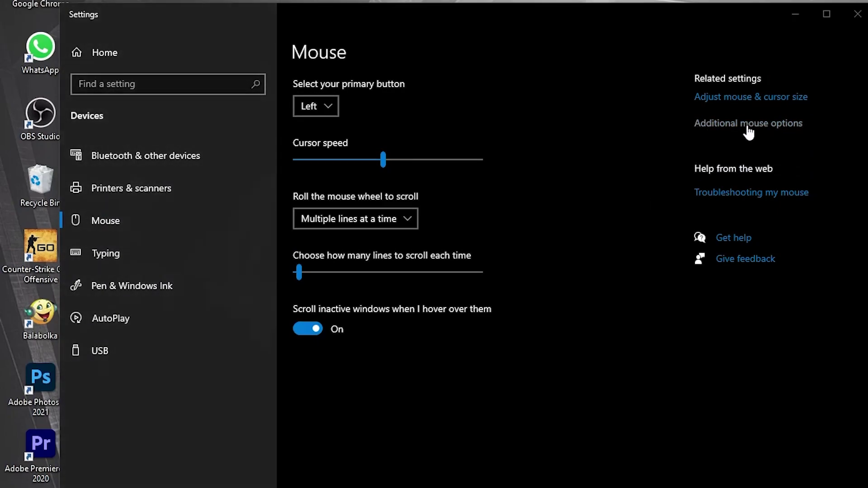
pyautogui.click(280, 169)
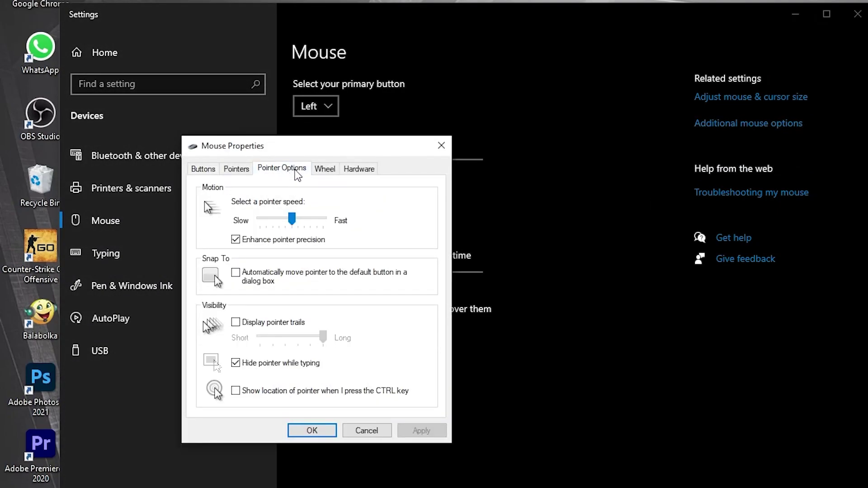
# Set pointer speed to the middle notch, apply, and close Mouse Properties
pyautogui.moveTo(293, 216); pyautogui.dragTo(259, 219)
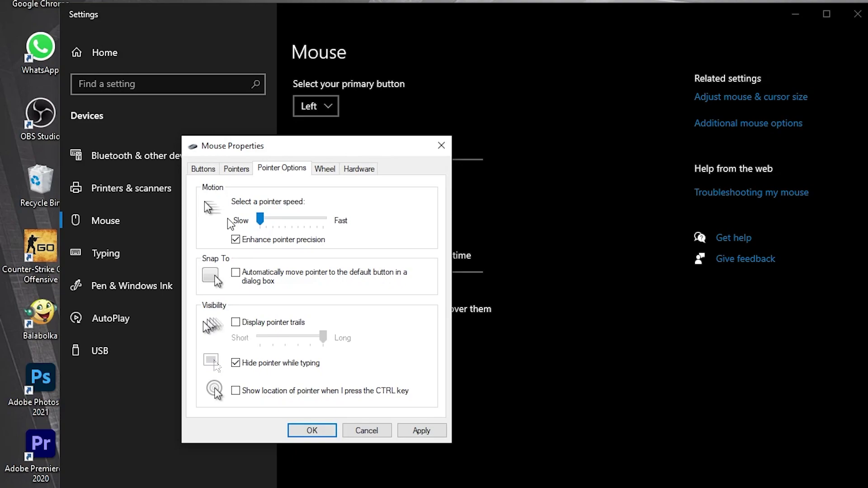
pyautogui.press('Right')
pyautogui.press('Right')
pyautogui.press('Right')
pyautogui.press('Right')
pyautogui.press('Right')
pyautogui.press('Right')
pyautogui.press('Right')
pyautogui.press('Right')
pyautogui.press('Right')
pyautogui.press('Right')
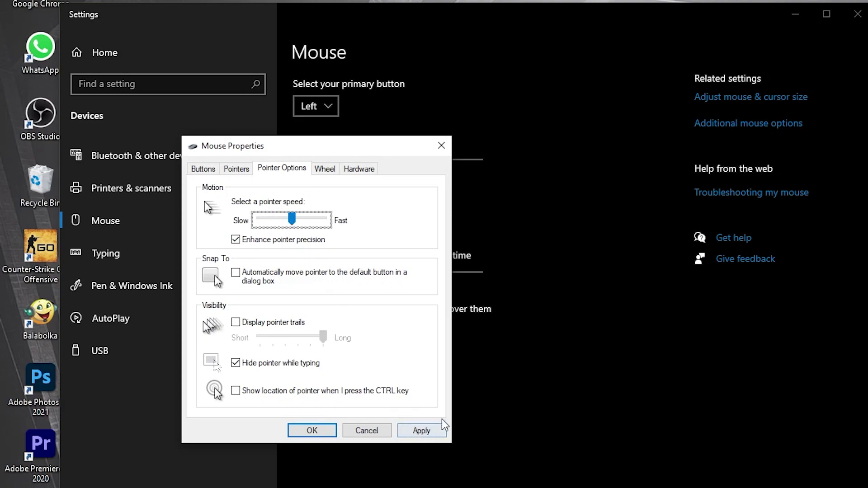
pyautogui.click(423, 432)
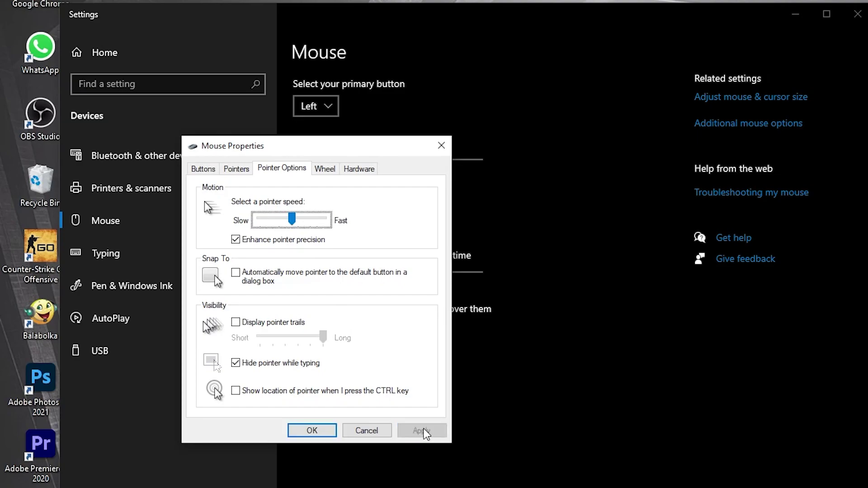
pyautogui.click(319, 436)
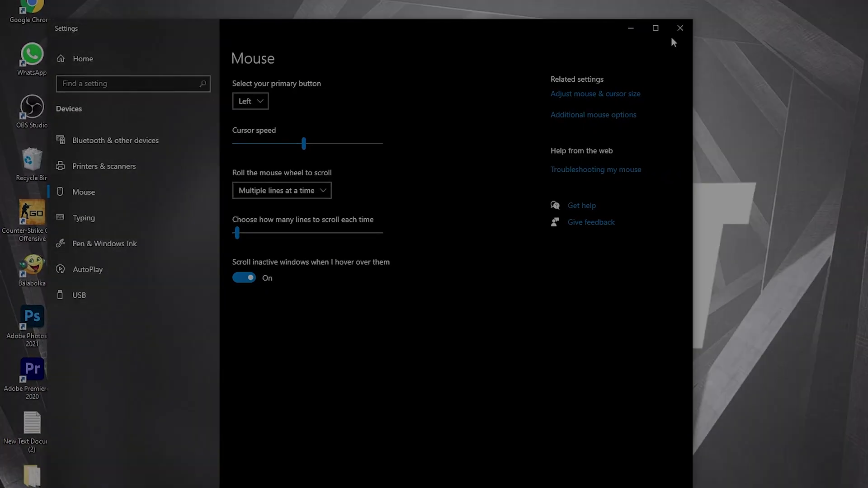
# Close Settings and open the C:\Windows\Temp folder from Run, granting folder access
pyautogui.click(786, 20)
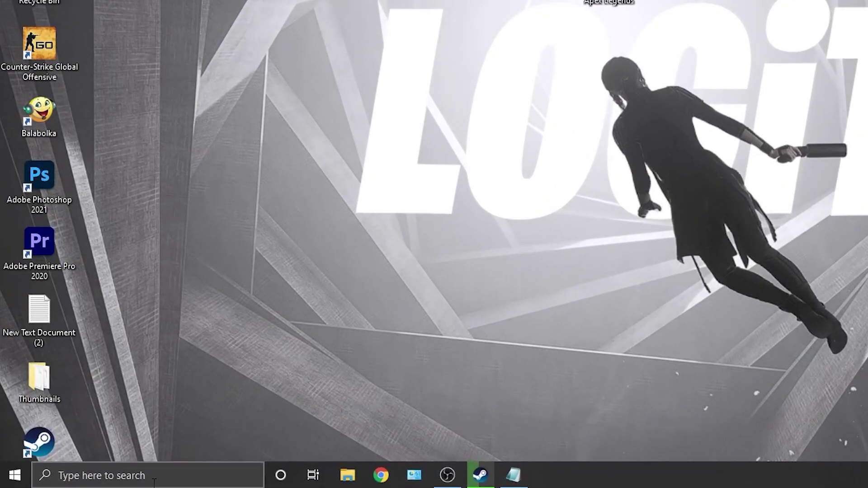
pyautogui.click(149, 475)
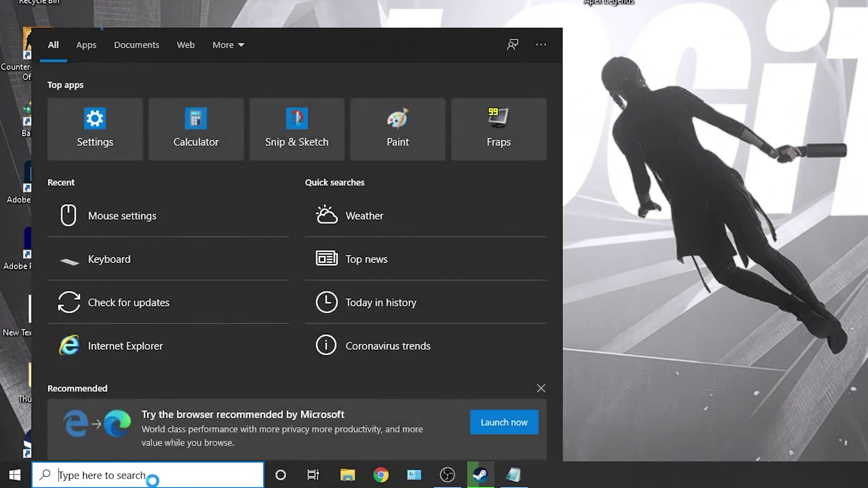
pyautogui.write('run')
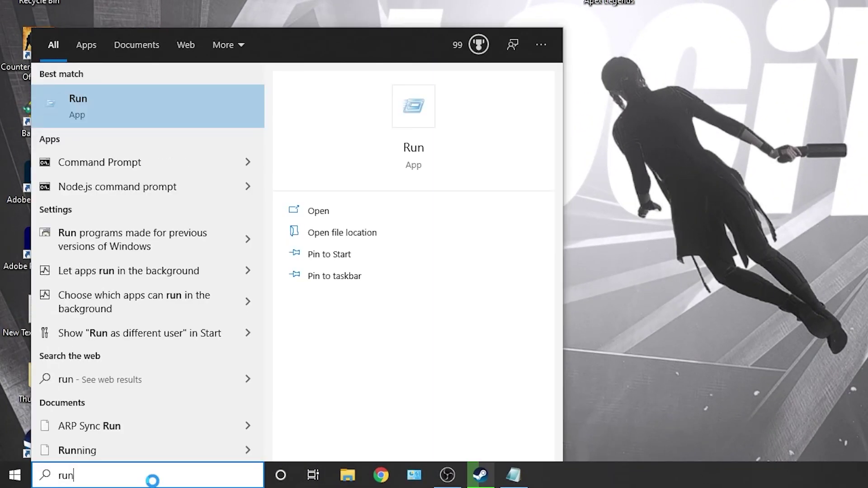
pyautogui.press('Return')
pyautogui.write('temp')
pyautogui.click(127, 461)
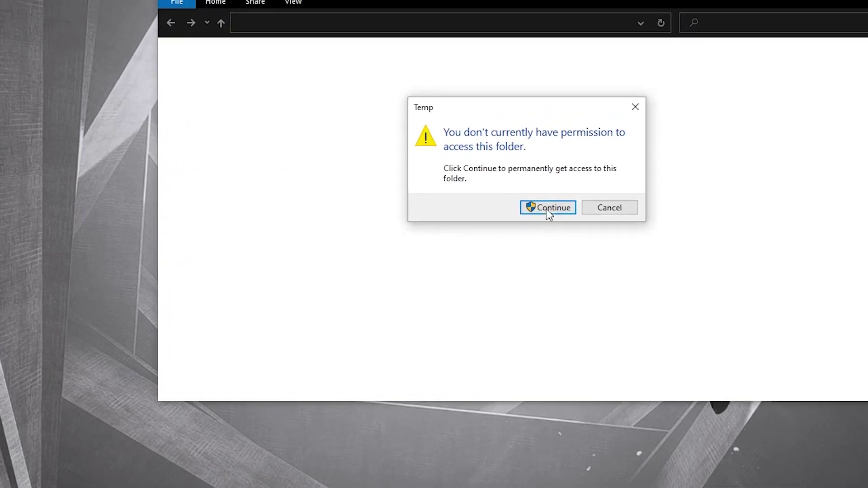
pyautogui.click(650, 155)
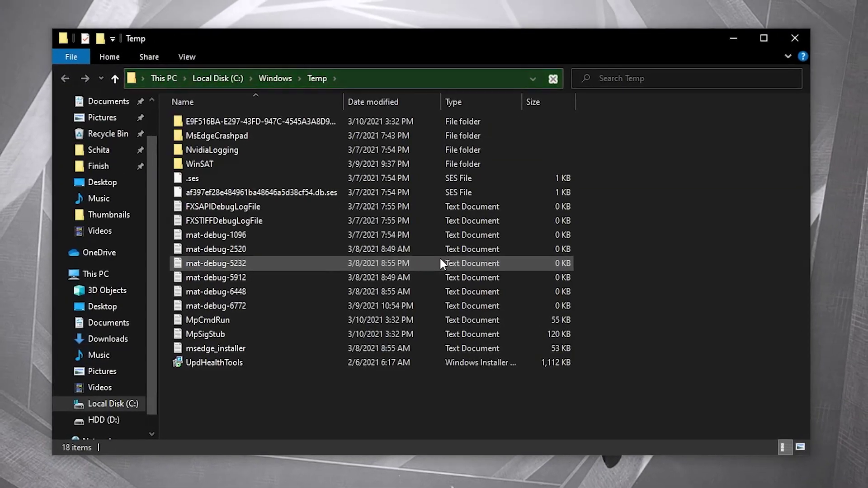
# Delete every item in Windows Temp, skipping all items needing administrator permission
pyautogui.moveTo(610, 115); pyautogui.dragTo(368, 374)
pyautogui.rightClick(382, 229)
pyautogui.click(434, 395)
pyautogui.moveTo(109, 84); pyautogui.dragTo(370, 64)
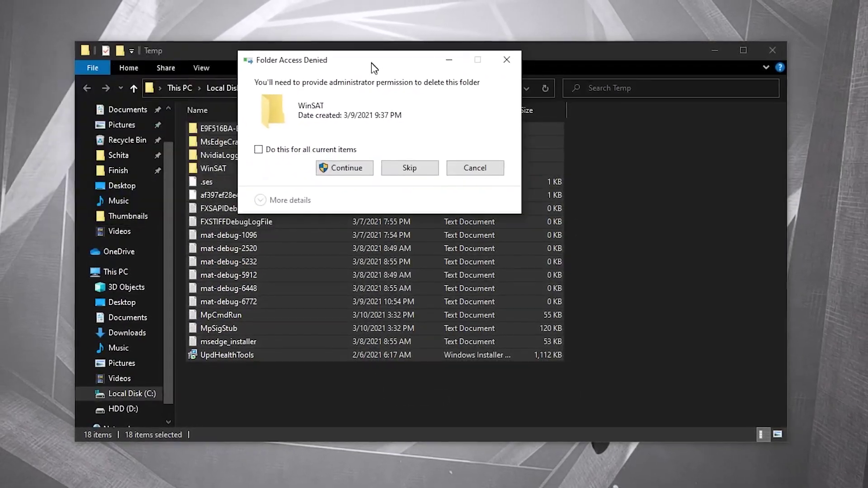
pyautogui.click(267, 149)
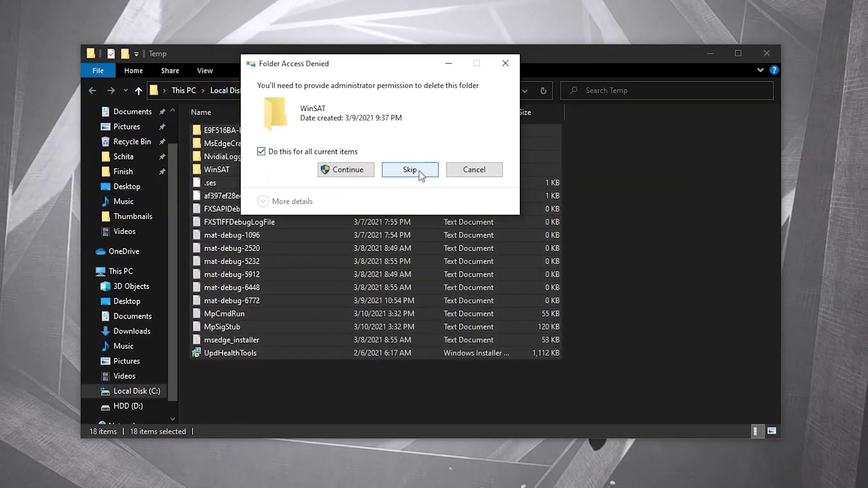
pyautogui.click(420, 171)
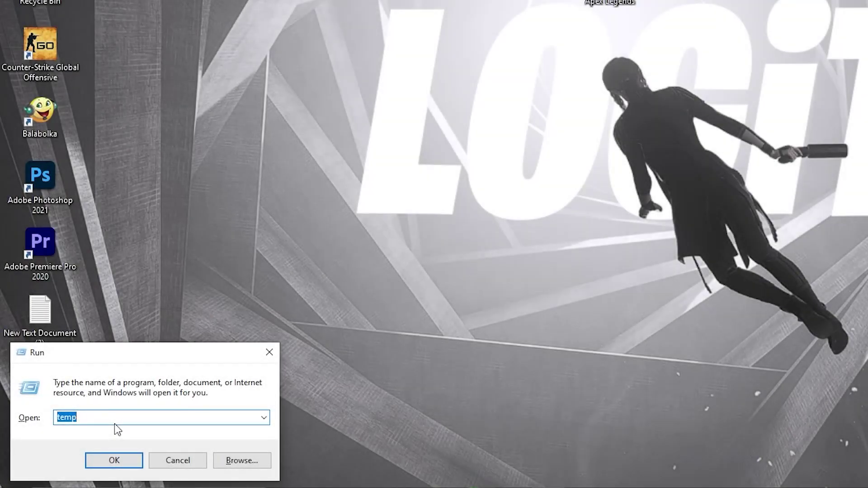
# Open %temp% from Run and delete all 376 items in it
pyautogui.write('%temp')
pyautogui.click(107, 454)
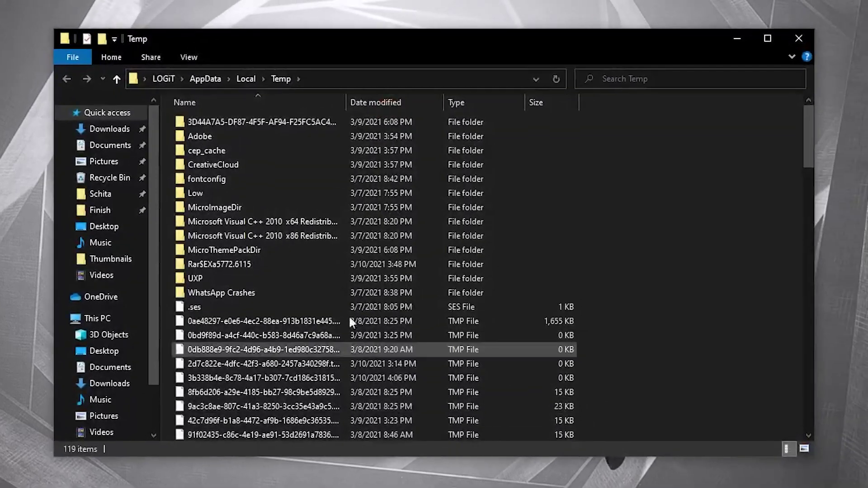
pyautogui.hotkey('ctrl', 'a')
pyautogui.scroll(-20, 468, 250)
pyautogui.rightClick(518, 168)
pyautogui.press('Delete')
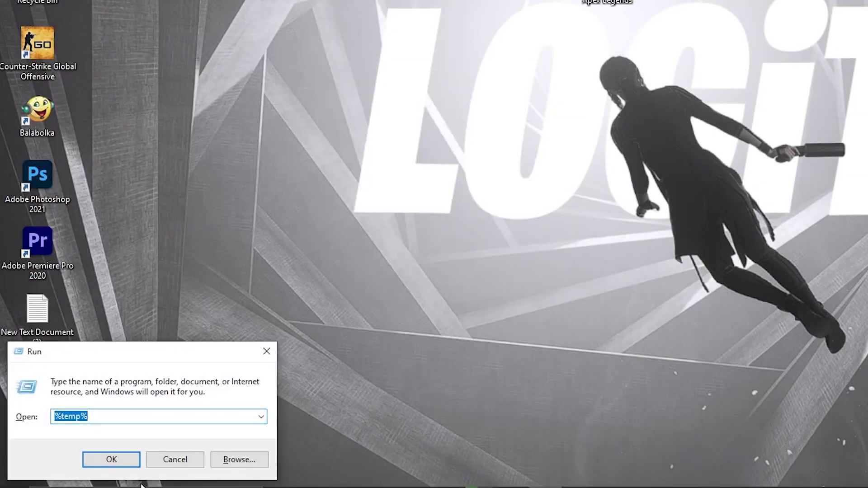
# Open the Prefetch folder from Run, granting folder access
pyautogui.write('prefetch')
pyautogui.click(113, 452)
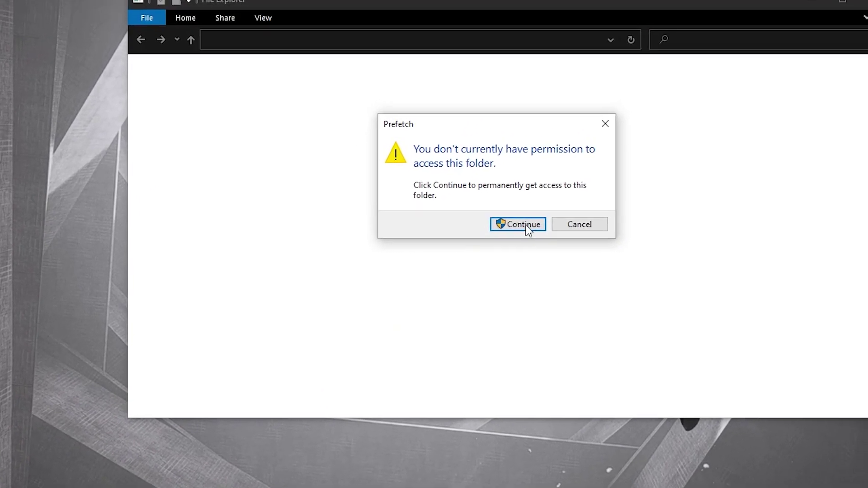
pyautogui.click(523, 224)
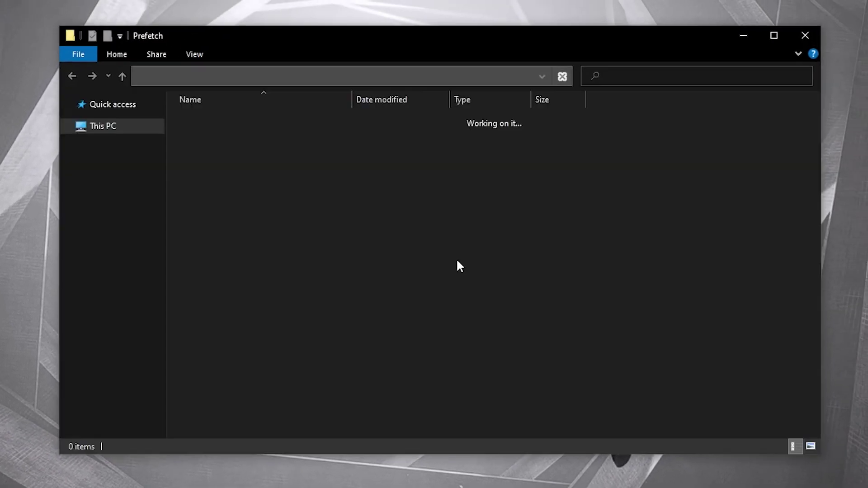
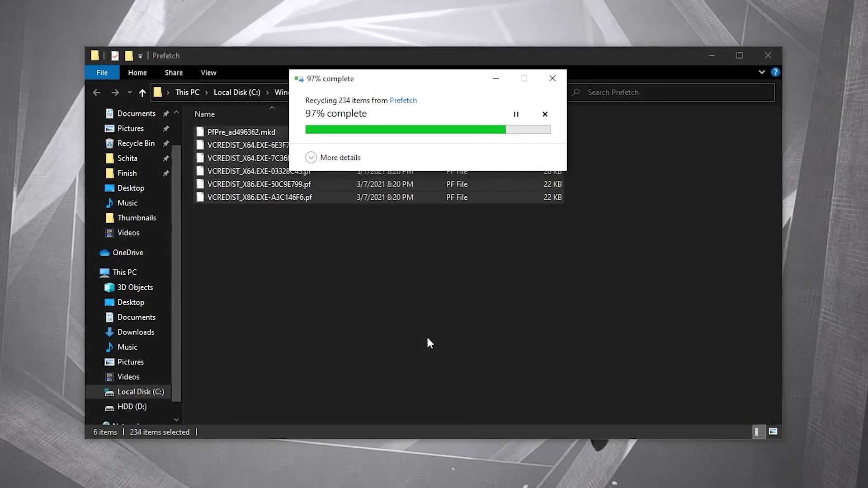
# Skip all in-use Prefetch files, then permanently delete the 1,324 items in the Recycle Bin
pyautogui.click(308, 184)
pyautogui.click(446, 204)
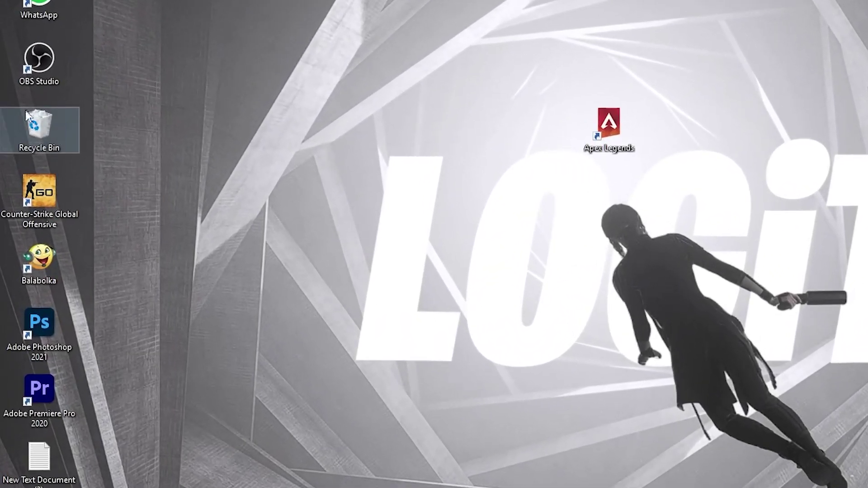
pyautogui.rightClick(47, 121)
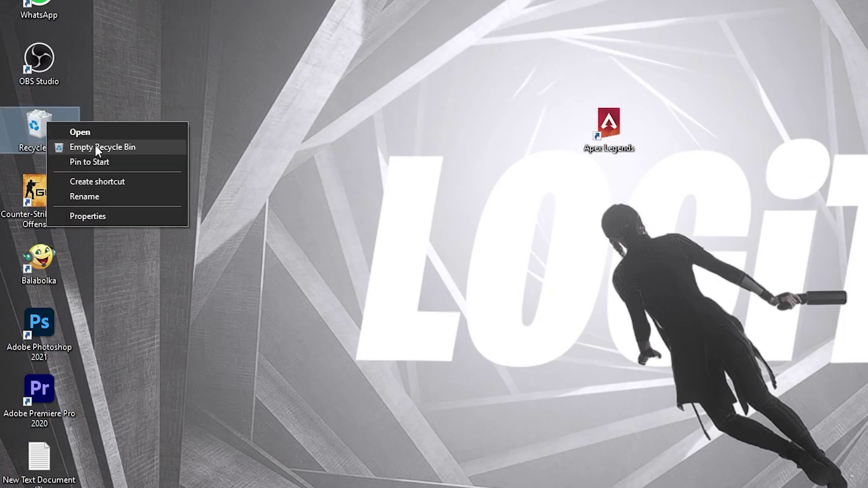
pyautogui.click(107, 147)
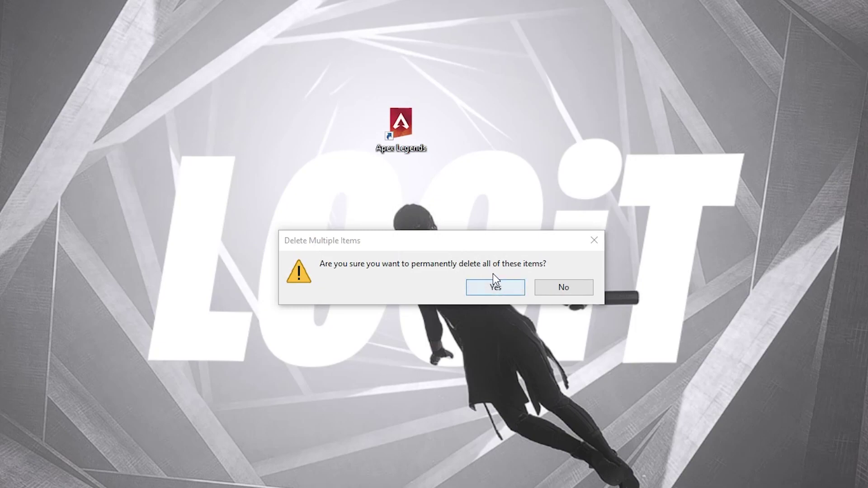
pyautogui.click(495, 286)
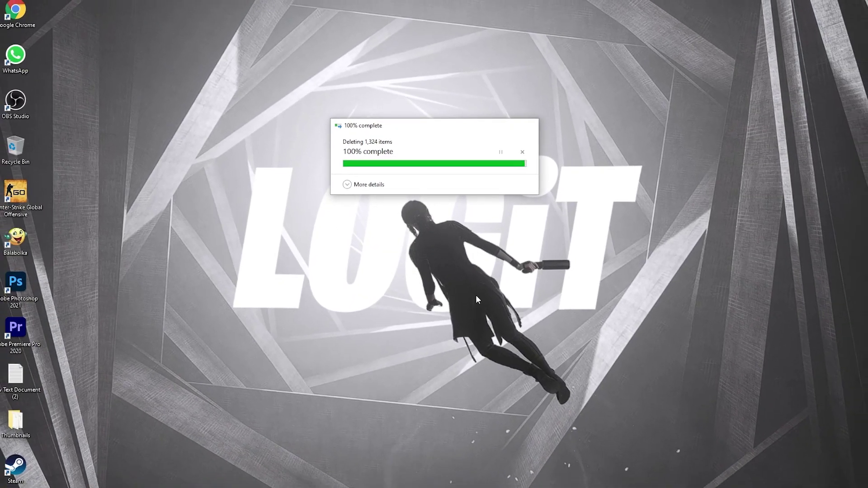
# Add the Apex Legends executable r5apex.exe to the Graphics settings app list
pyautogui.click(135, 487)
pyautogui.write('grap')
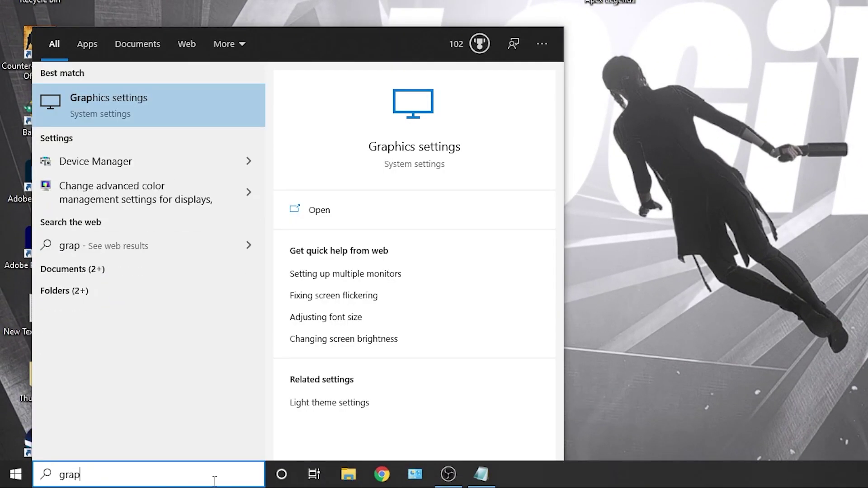
pyautogui.click(141, 106)
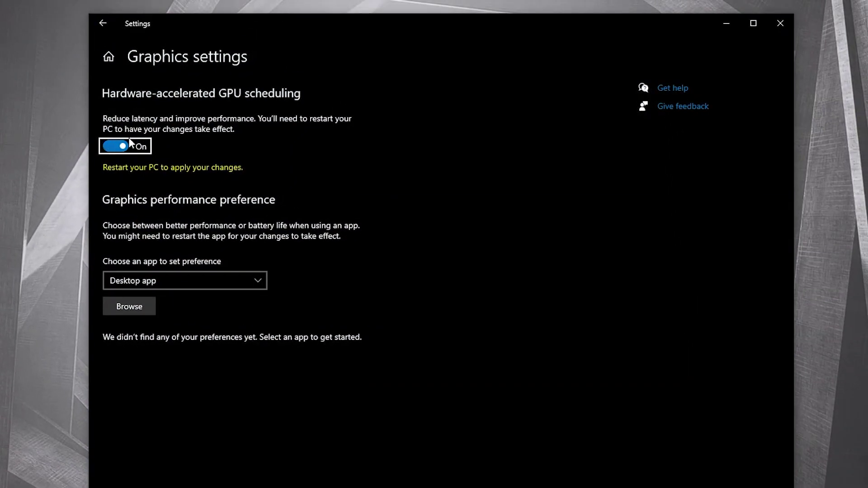
pyautogui.click(133, 305)
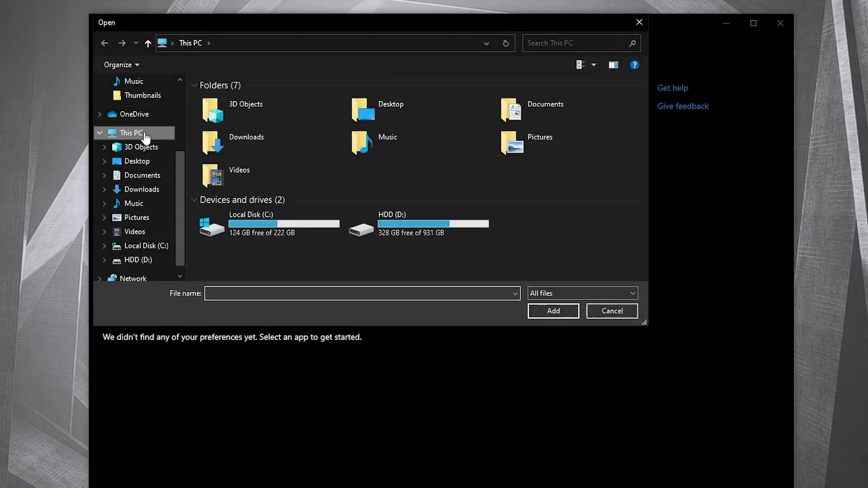
pyautogui.click(544, 42)
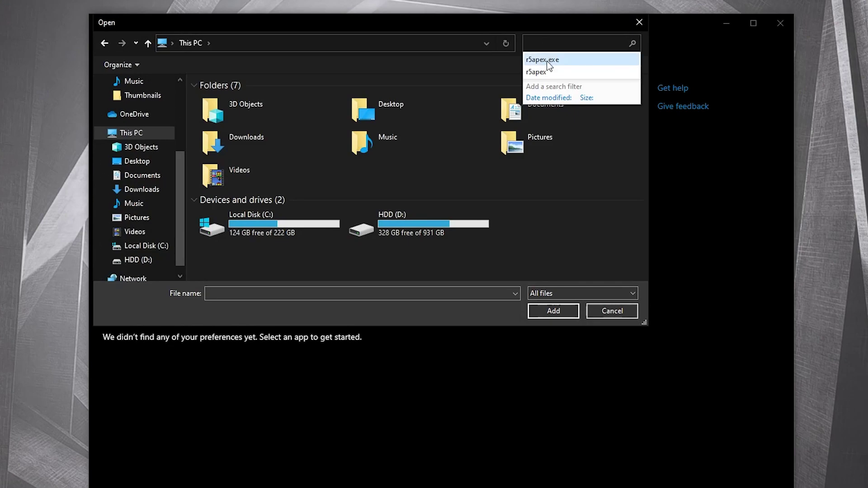
pyautogui.click(547, 62)
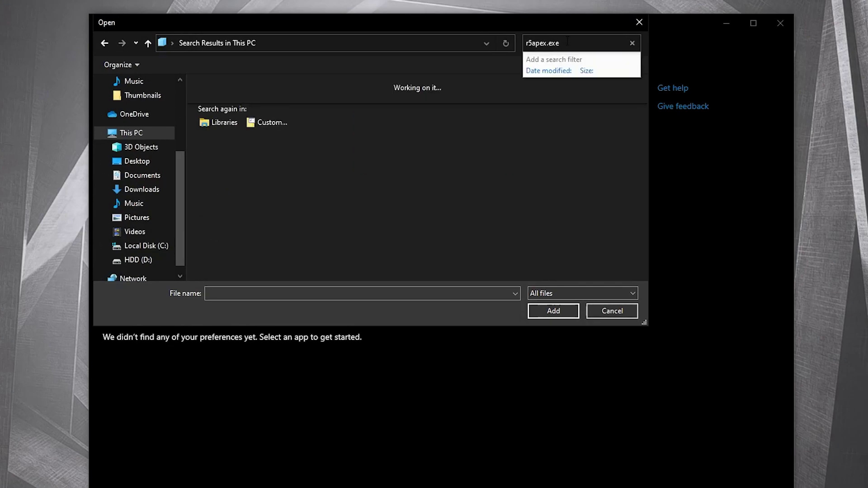
pyautogui.click(277, 86)
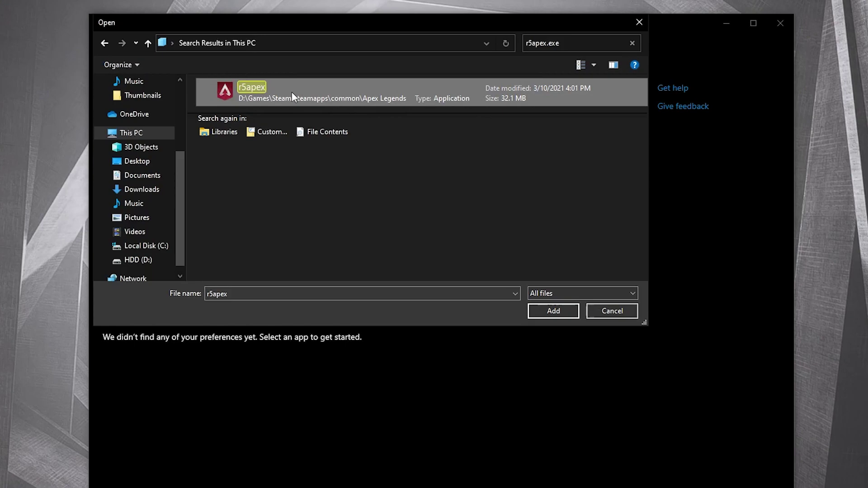
pyautogui.click(553, 310)
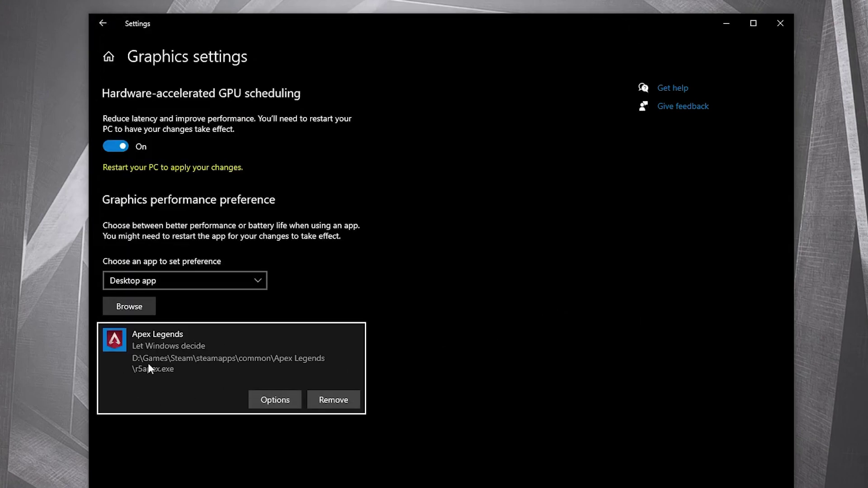
# Set Apex Legends' graphics preference to High performance and save it
pyautogui.click(283, 400)
pyautogui.click(342, 314)
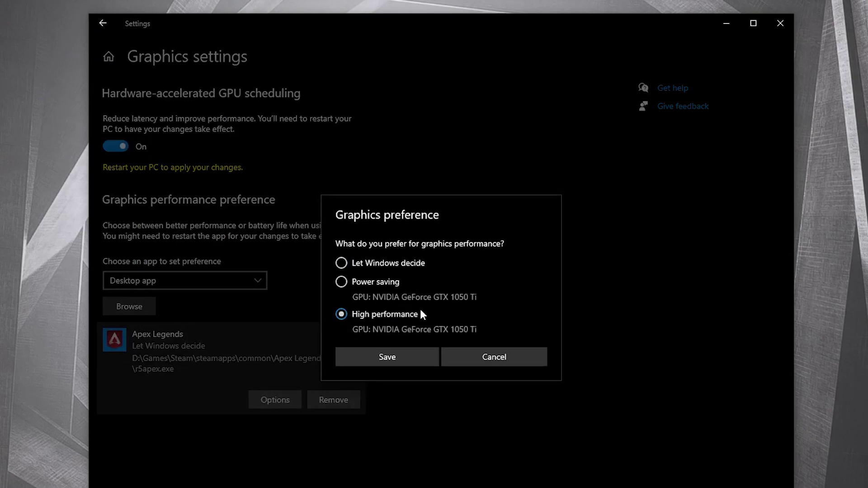
pyautogui.click(393, 357)
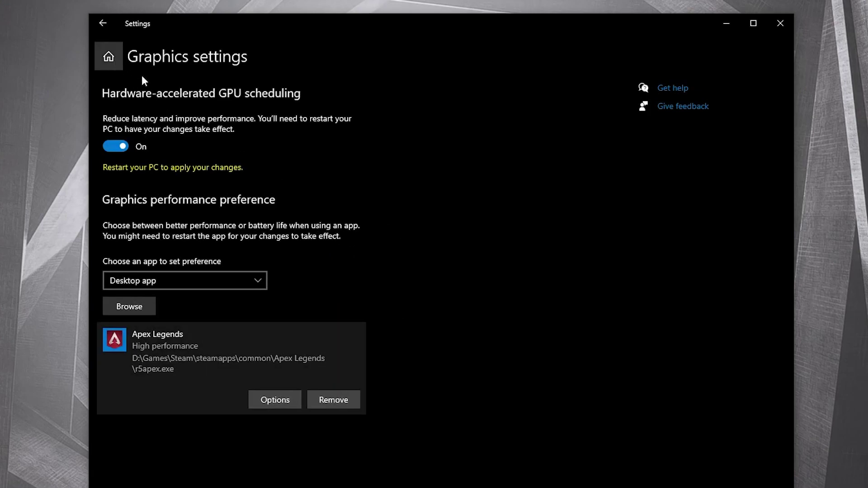
pyautogui.click(109, 56)
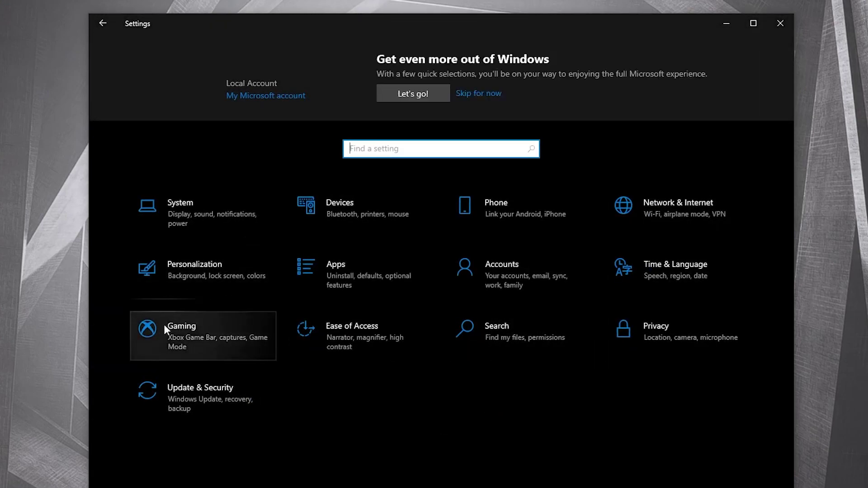
pyautogui.click(218, 333)
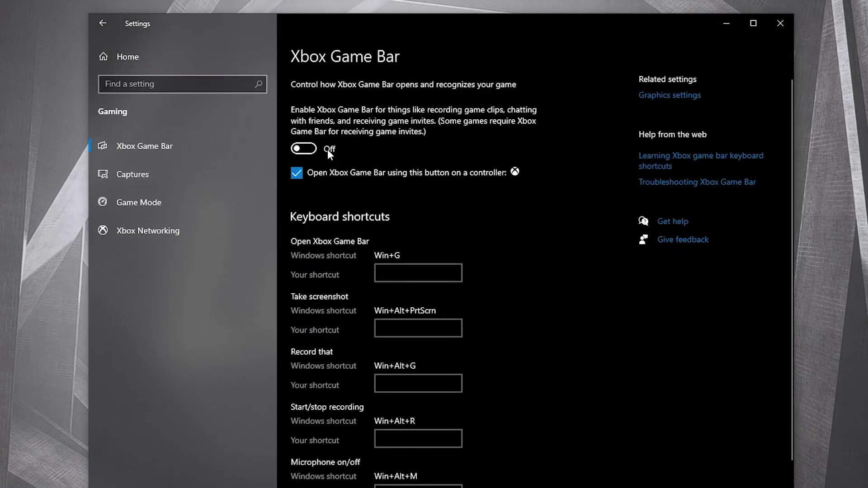
pyautogui.click(183, 202)
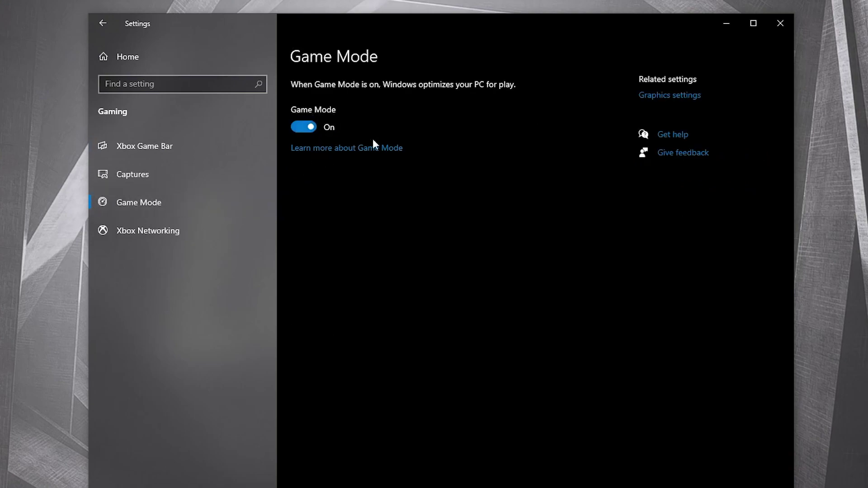
pyautogui.click(673, 95)
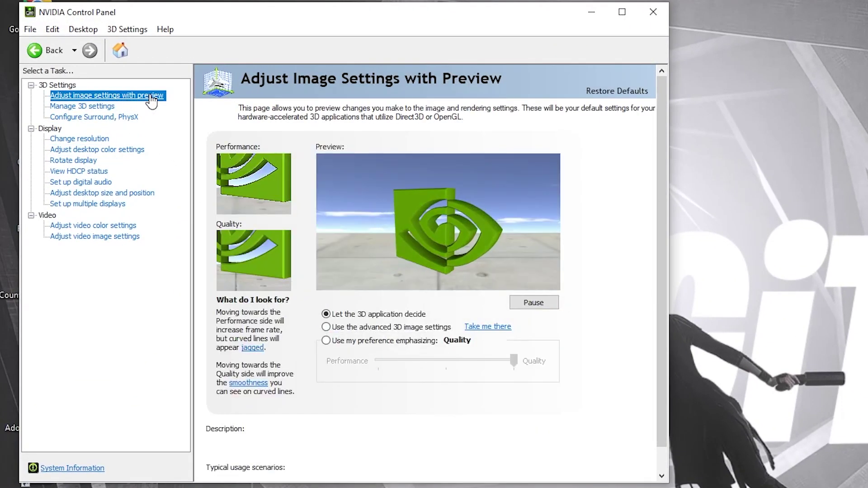
# Switch image settings to 'Use the advanced 3D image settings' and apply the change
pyautogui.click(332, 327)
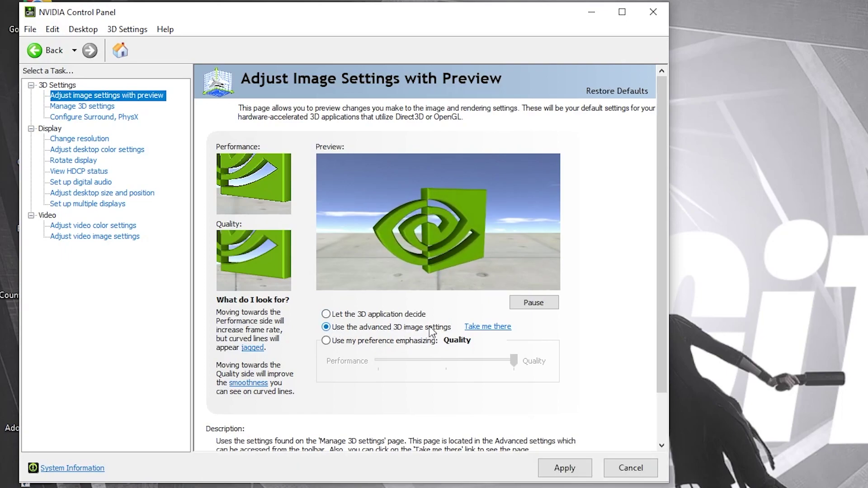
pyautogui.click(563, 467)
# Set Low Latency Mode On, OpenGL rendering to the GTX 1050 Ti, and prefer maximum performance power
pyautogui.click(100, 107)
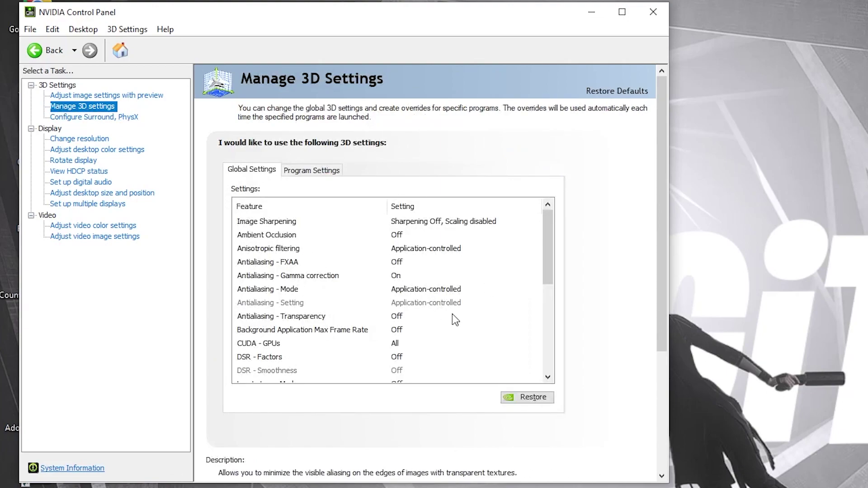
pyautogui.moveTo(548, 259); pyautogui.dragTo(551, 290)
pyautogui.click(239, 317)
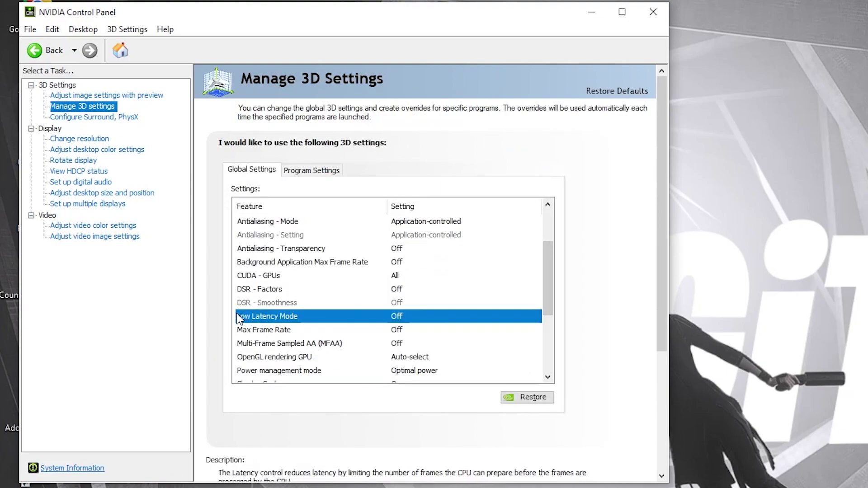
pyautogui.click(393, 317)
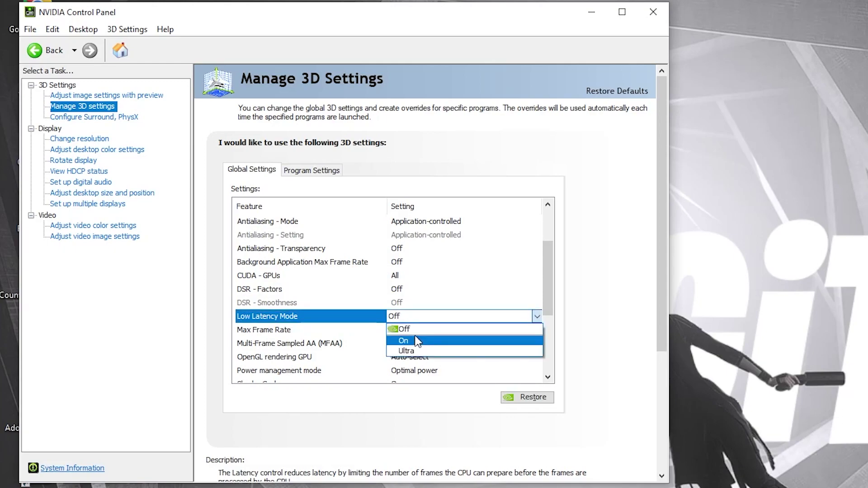
pyautogui.click(398, 341)
pyautogui.scroll(-1, 294, 307)
pyautogui.click(293, 304)
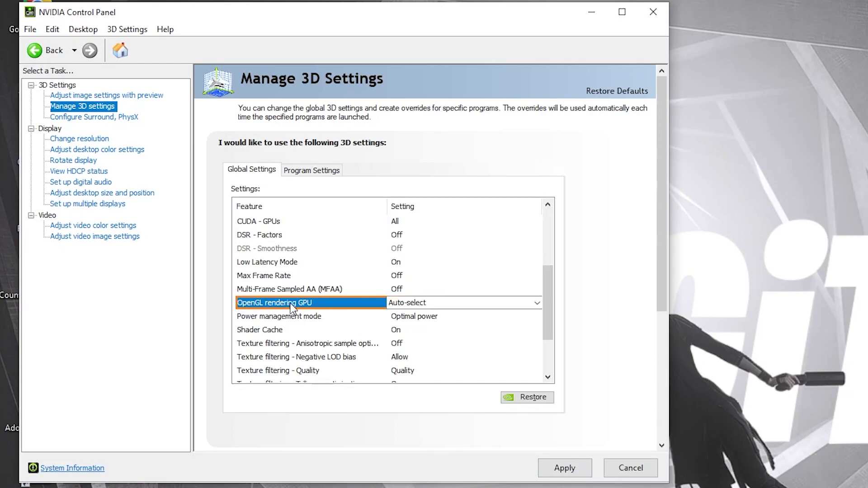
pyautogui.click(406, 302)
pyautogui.click(428, 327)
pyautogui.scroll(-1, 362, 307)
pyautogui.click(317, 276)
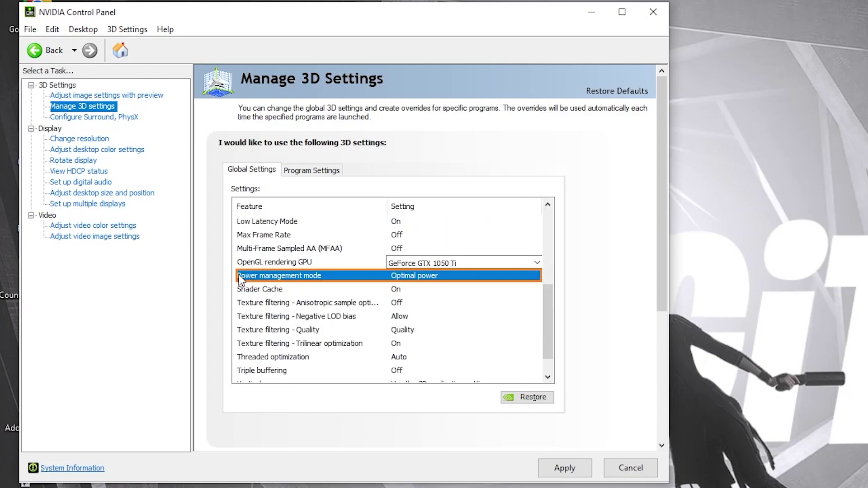
pyautogui.click(388, 278)
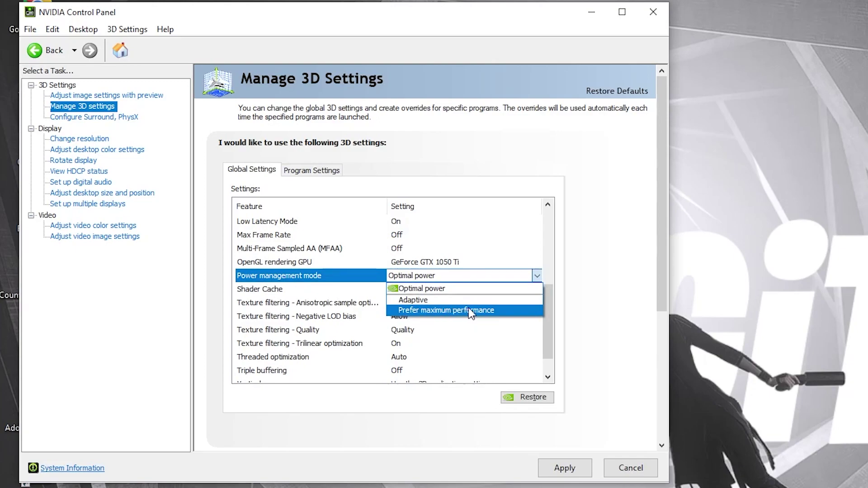
pyautogui.click(433, 310)
# Set texture filtering quality to High performance, threaded optimization On, vertical sync Off, and apply
pyautogui.click(253, 302)
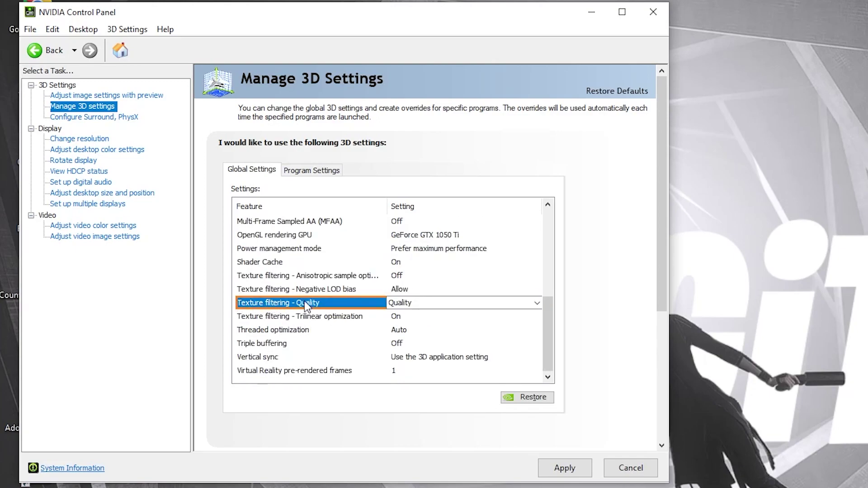
pyautogui.click(410, 304)
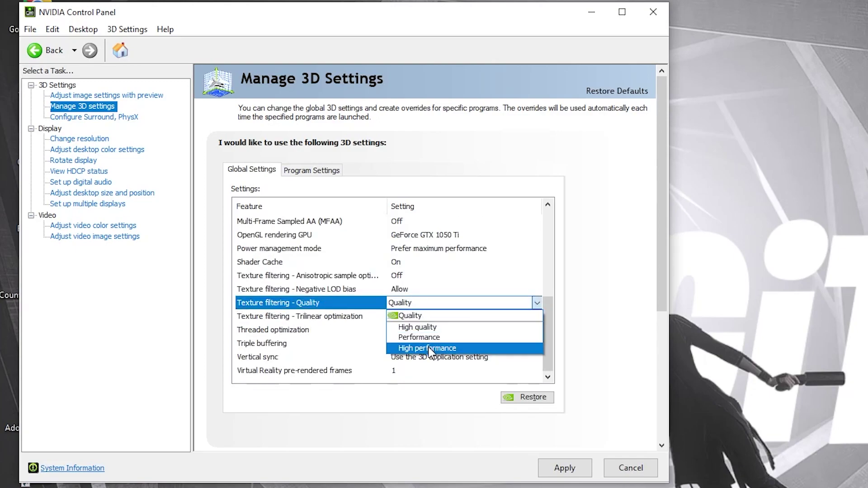
pyautogui.click(421, 349)
pyautogui.click(243, 330)
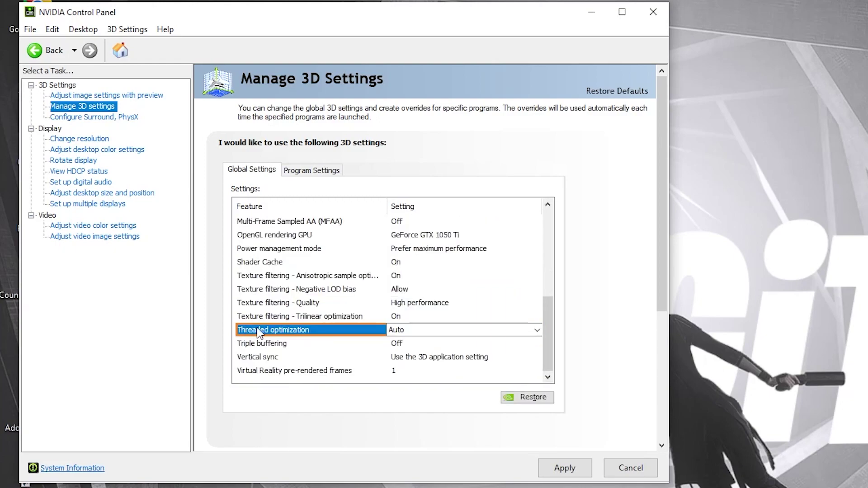
pyautogui.click(407, 330)
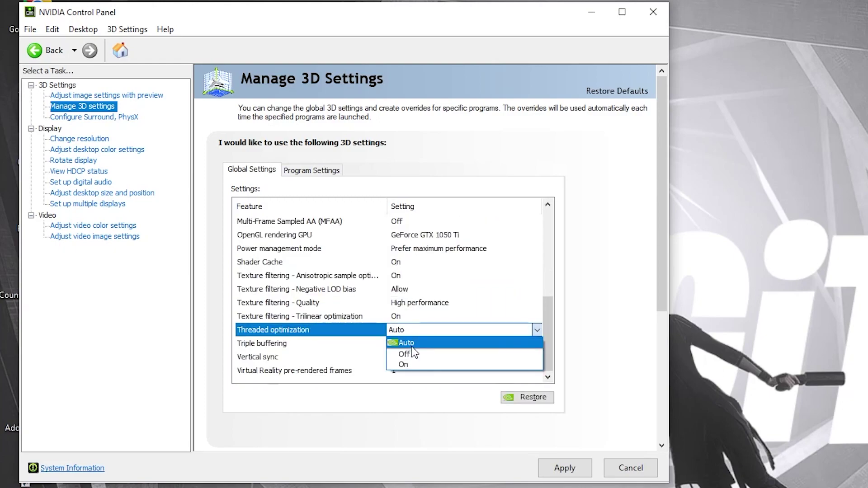
pyautogui.click(404, 365)
pyautogui.click(241, 357)
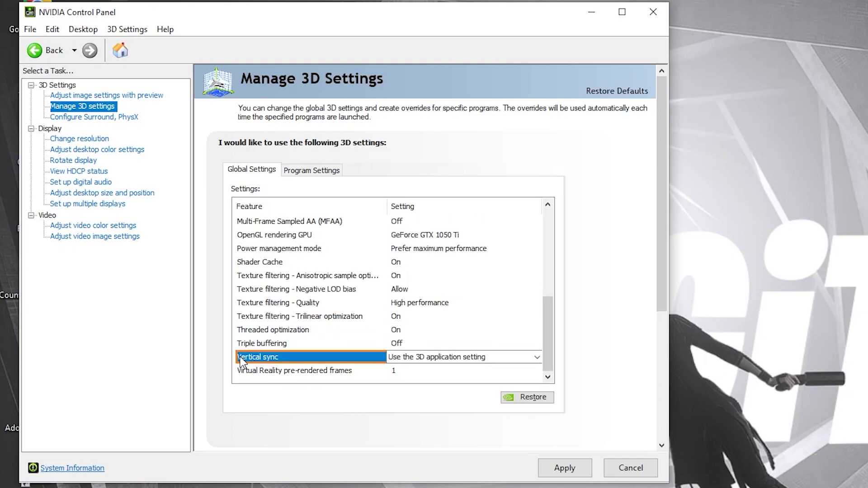
pyautogui.click(411, 358)
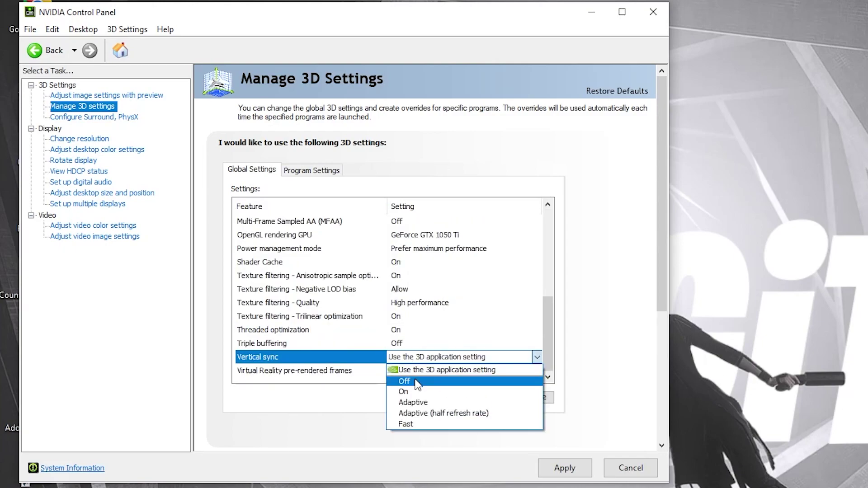
pyautogui.click(416, 379)
pyautogui.click(560, 467)
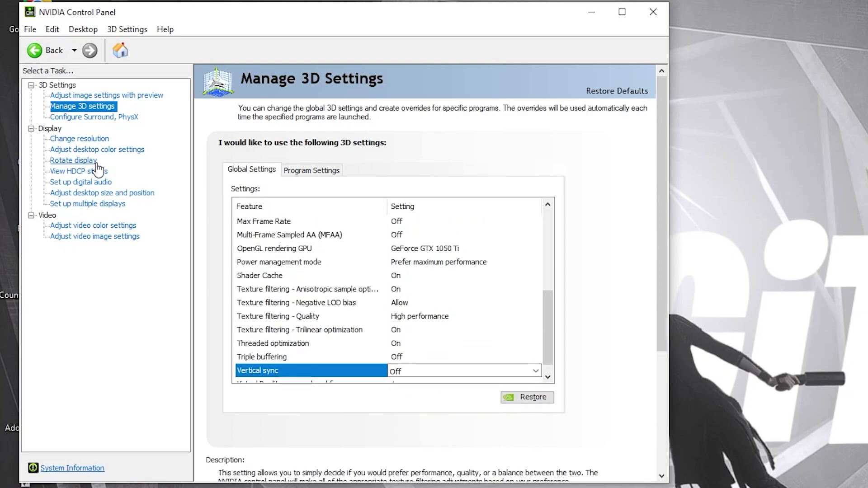
# Open Adjust desktop color settings and confirm Digital vibrance is at 70%
pyautogui.click(90, 150)
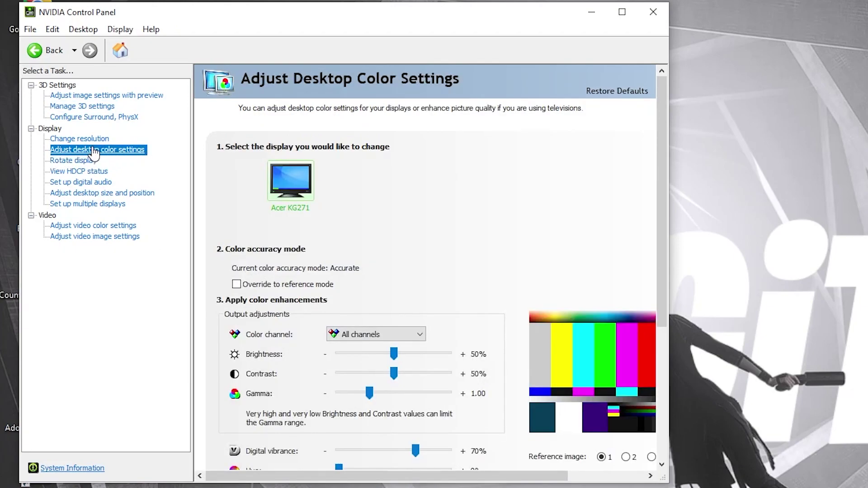
pyautogui.scroll(-3, 469, 334)
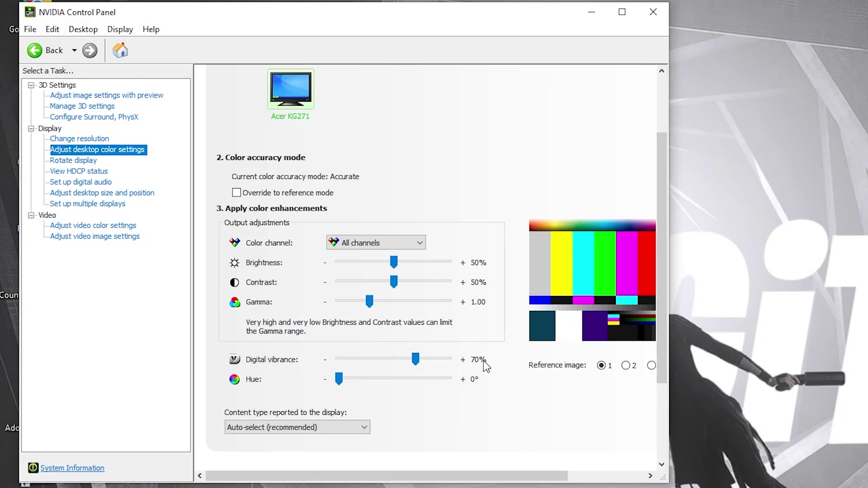
pyautogui.click(413, 360)
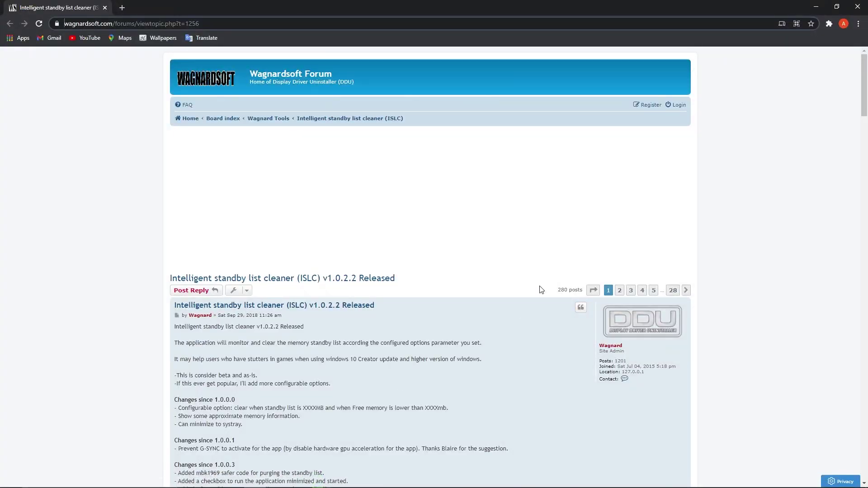
# Download ISLC v1.0.2.2 from the official link and run the self-extractor
pyautogui.scroll(-20, 432, 324)
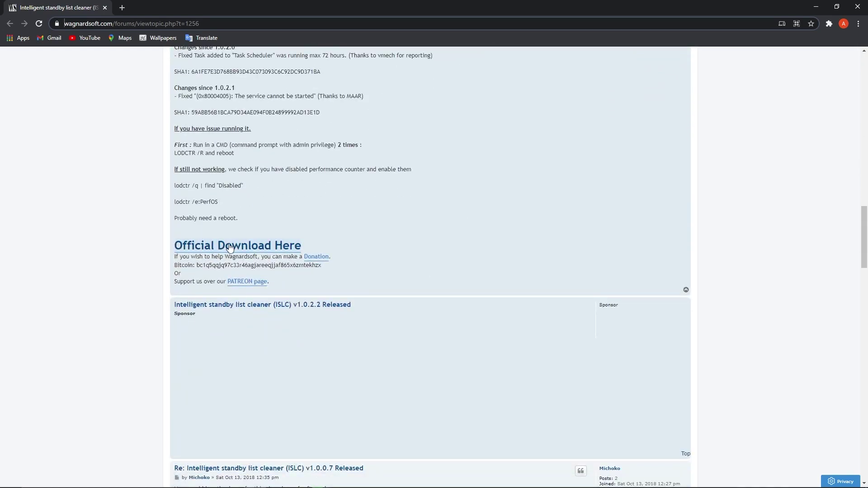
pyautogui.click(244, 248)
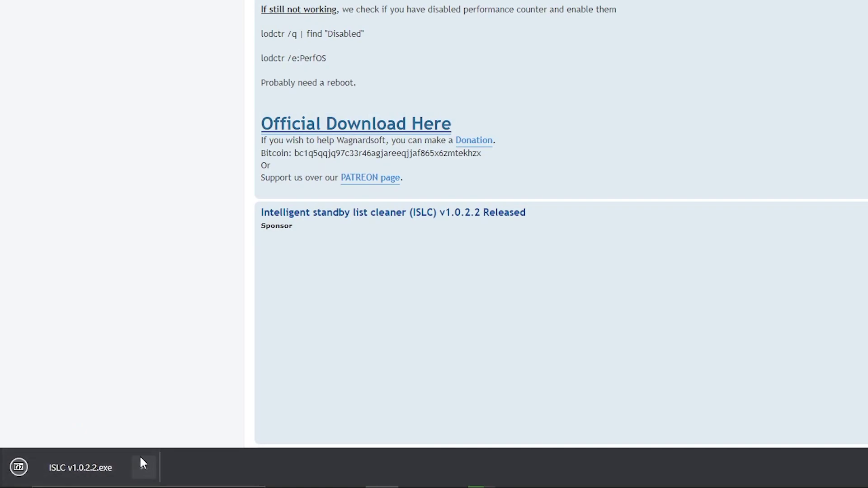
pyautogui.click(141, 466)
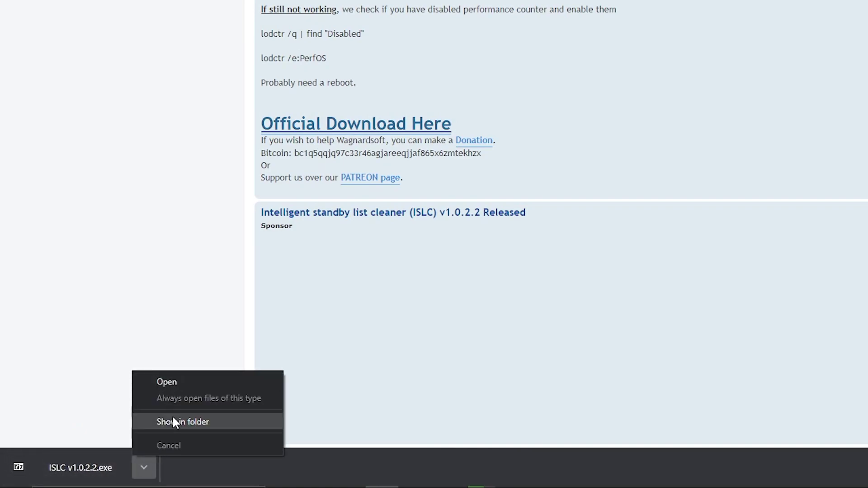
pyautogui.click(166, 381)
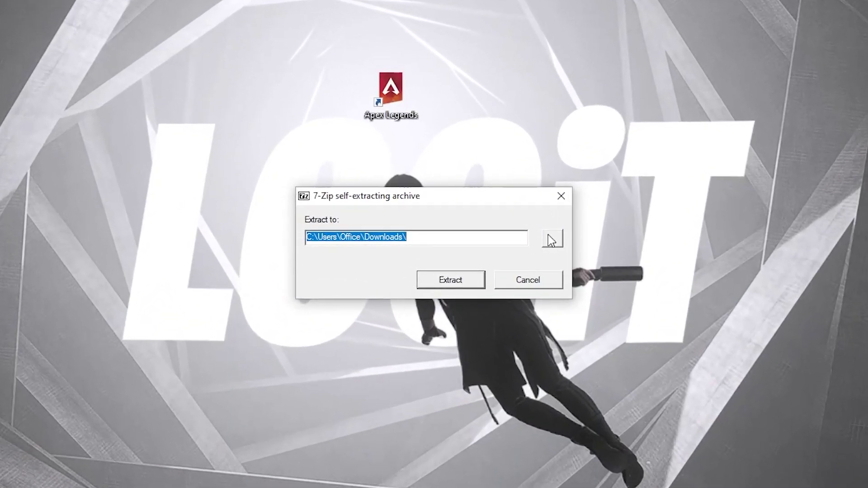
# Extract ISLC into the Desktop folder
pyautogui.click(549, 238)
pyautogui.click(394, 269)
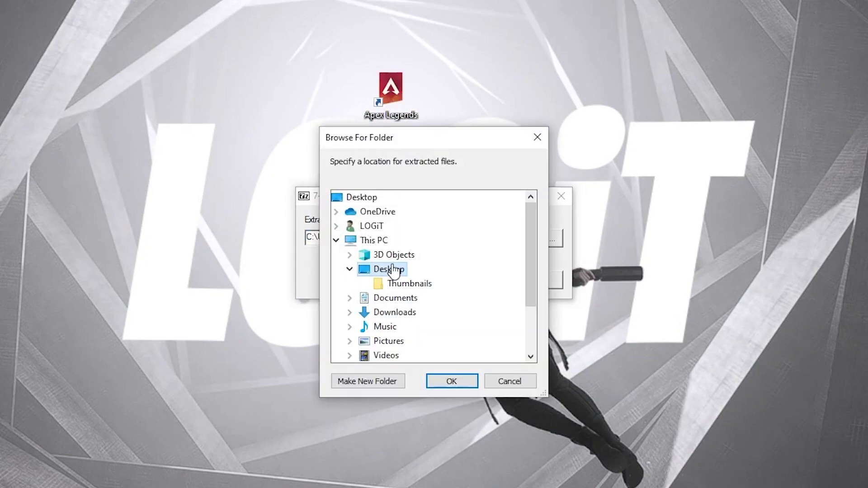
pyautogui.click(459, 380)
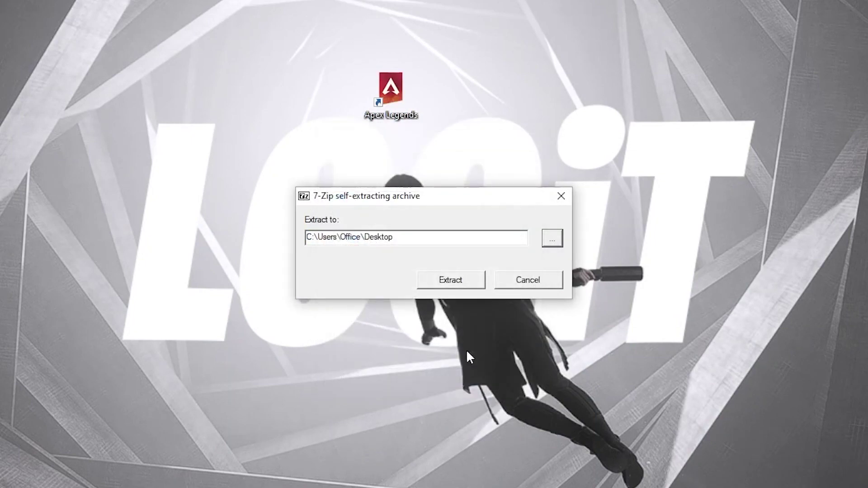
pyautogui.click(454, 281)
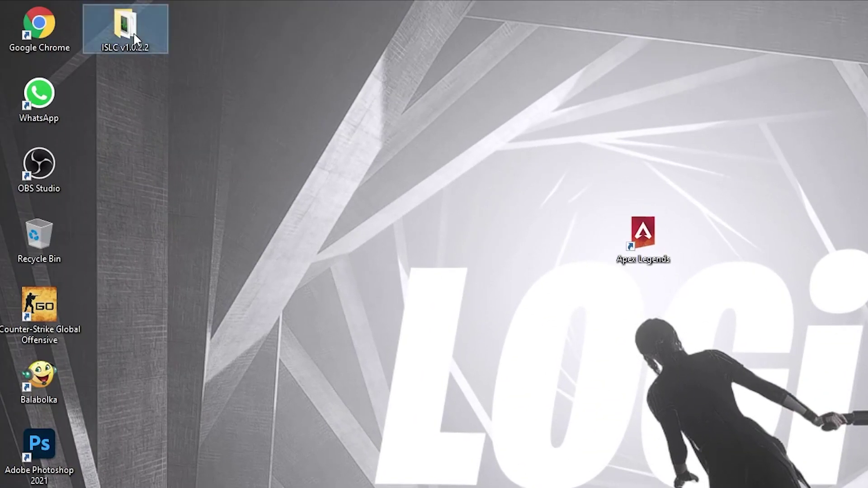
# Launch ISLC from the ISLC v1.0.2.2 folder and close the folder window
pyautogui.doubleClick(126, 31)
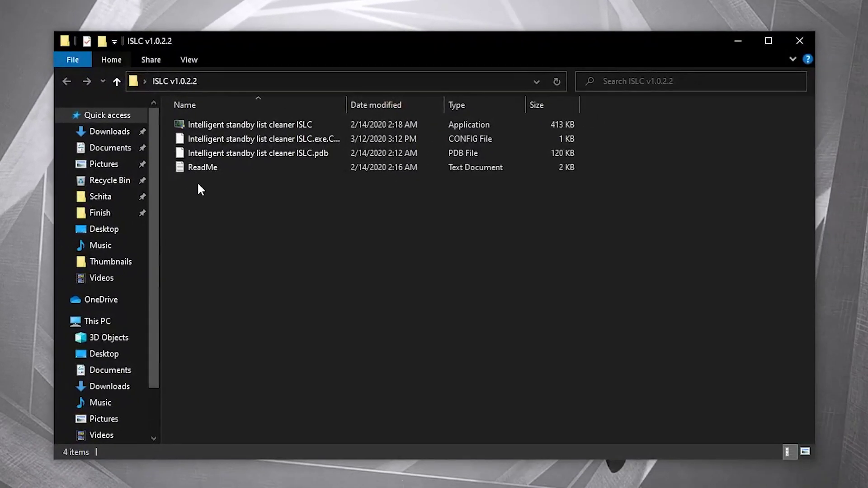
pyautogui.click(226, 126)
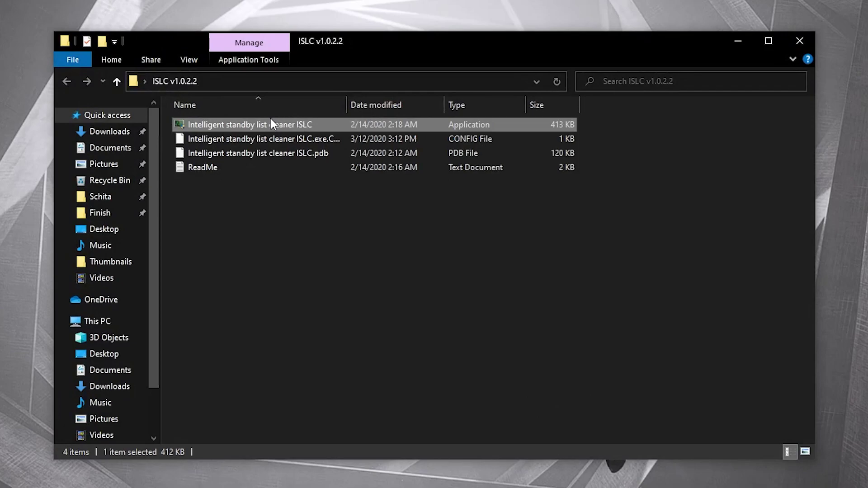
pyautogui.doubleClick(224, 122)
pyautogui.click(799, 41)
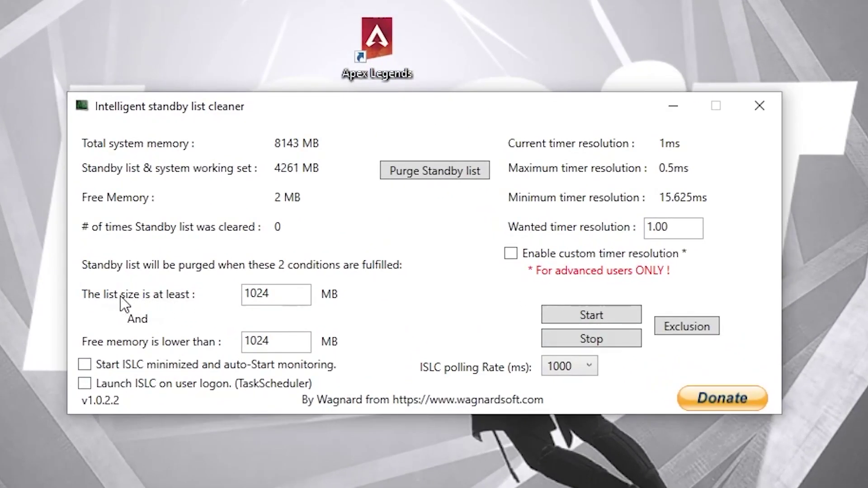
# Keep the list size threshold at 1024 MB and set free memory threshold to 4096 MB
pyautogui.doubleClick(277, 293)
pyautogui.click(276, 293)
pyautogui.doubleClick(277, 293)
pyautogui.click(276, 293)
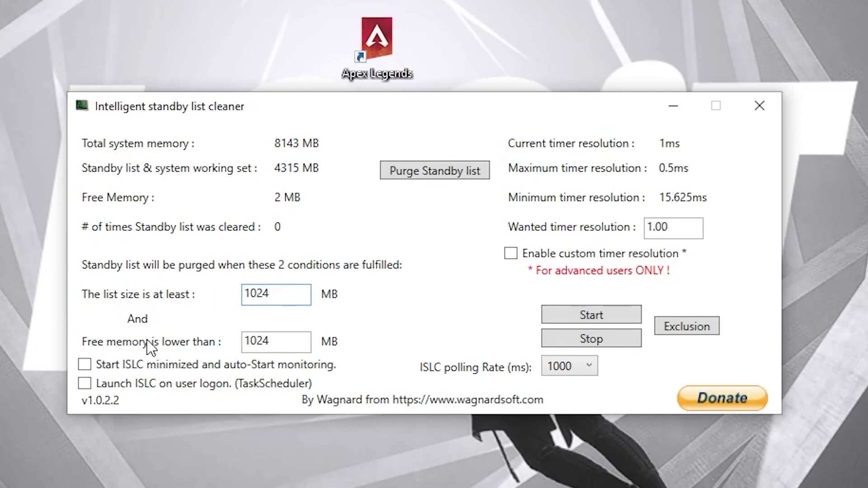
pyautogui.doubleClick(281, 340)
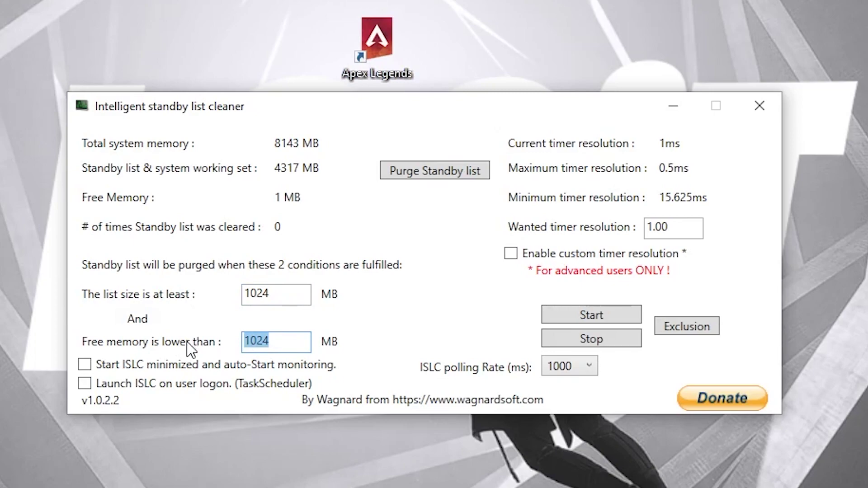
pyautogui.write('4096')
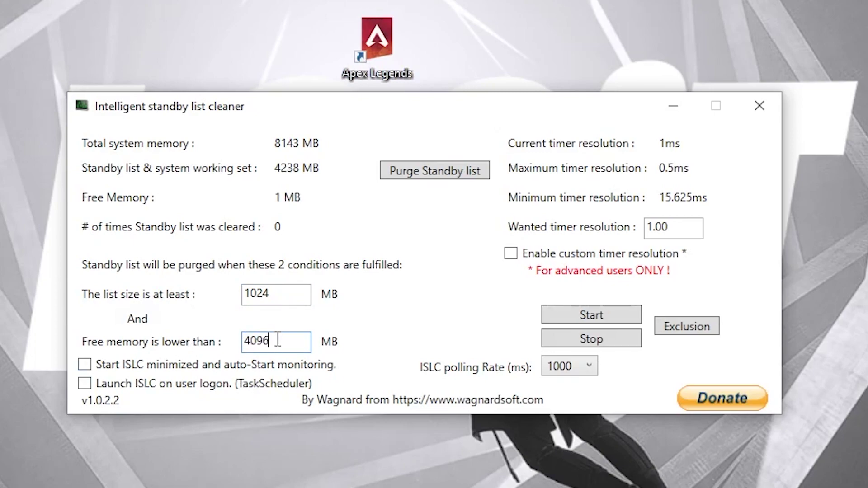
pyautogui.hotkey('ctrl', 'a')
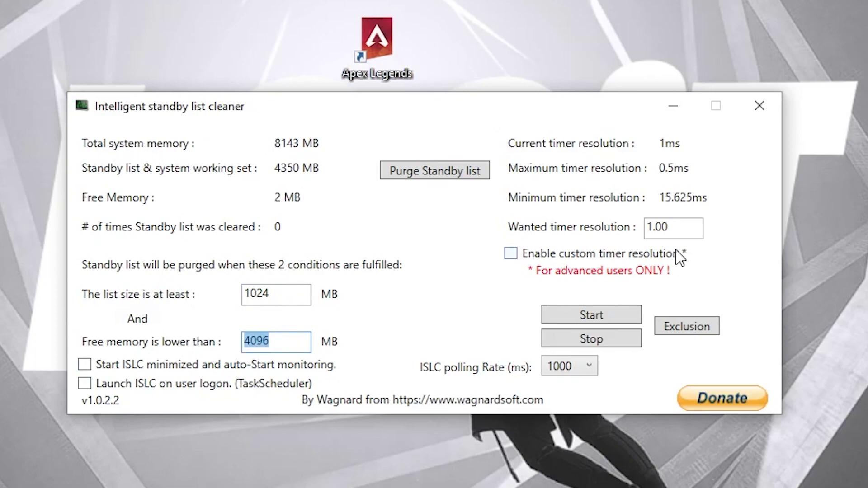
# Set the wanted timer resolution to 0.50, leaving the polling rate unchanged
pyautogui.doubleClick(678, 221)
pyautogui.write('0.50')
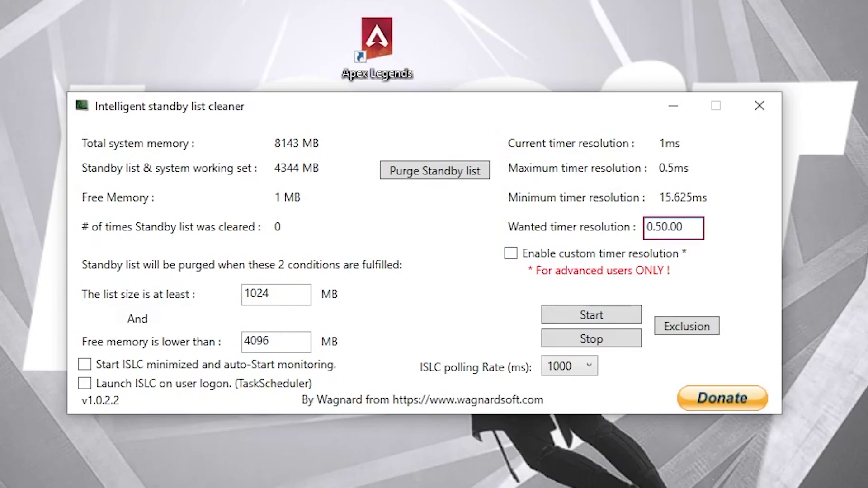
pyautogui.press('BackSpace')
pyautogui.press('Delete')
pyautogui.press('Delete')
pyautogui.press('Delete')
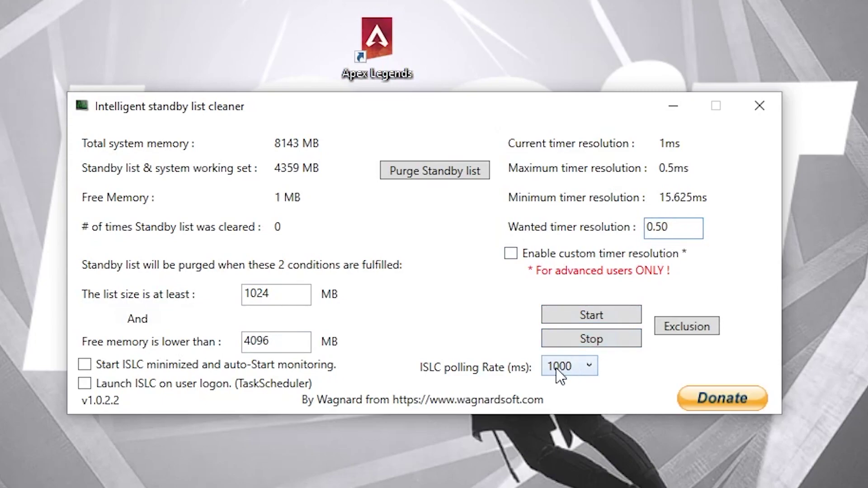
pyautogui.click(584, 365)
pyautogui.press('Escape')
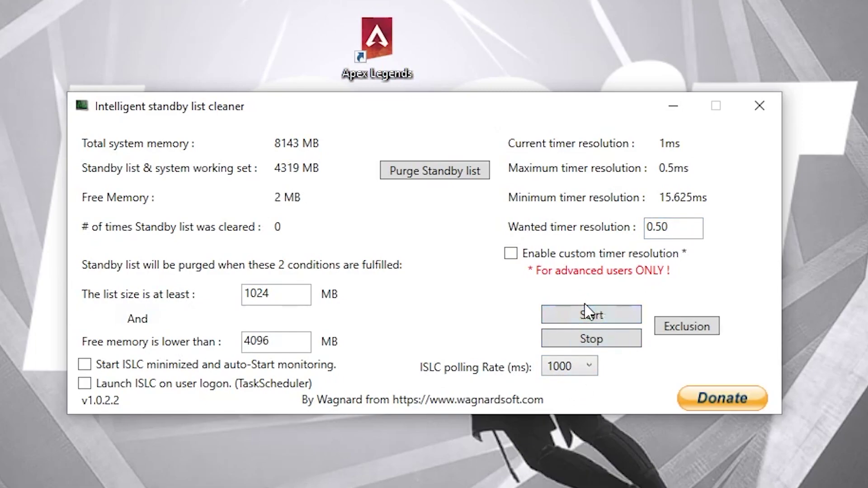
# Start ISLC monitoring, purge the standby list once, and minimize the cleaner window
pyautogui.click(593, 316)
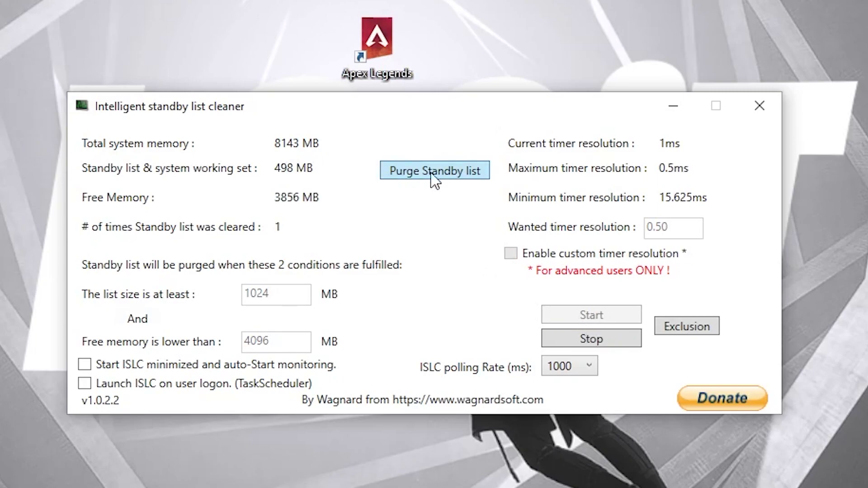
pyautogui.click(449, 181)
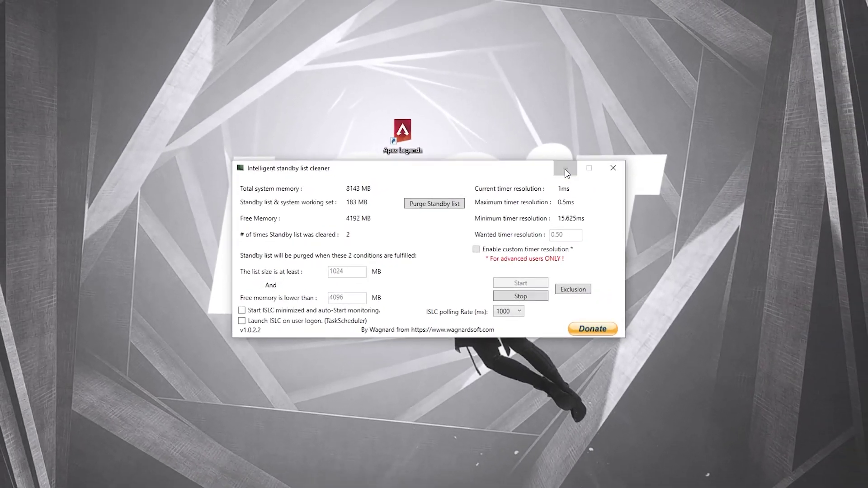
pyautogui.click(565, 170)
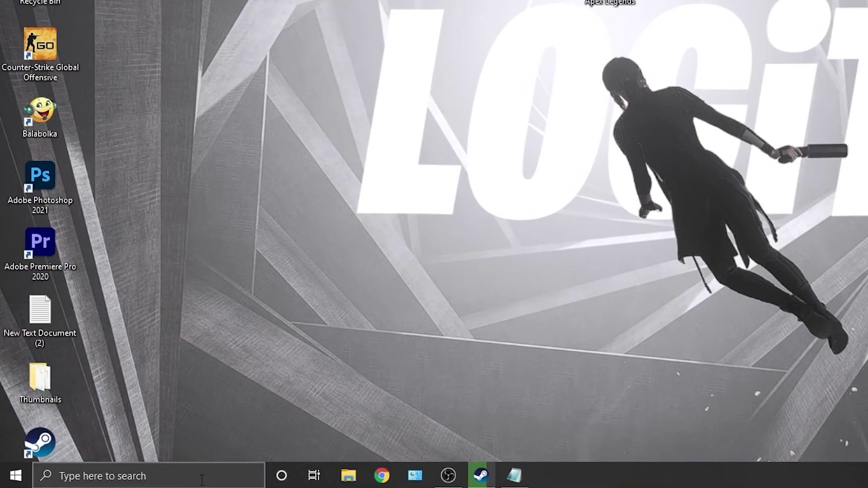
# Launch Command Prompt as administrator via a 'cmd' search
pyautogui.click(146, 480)
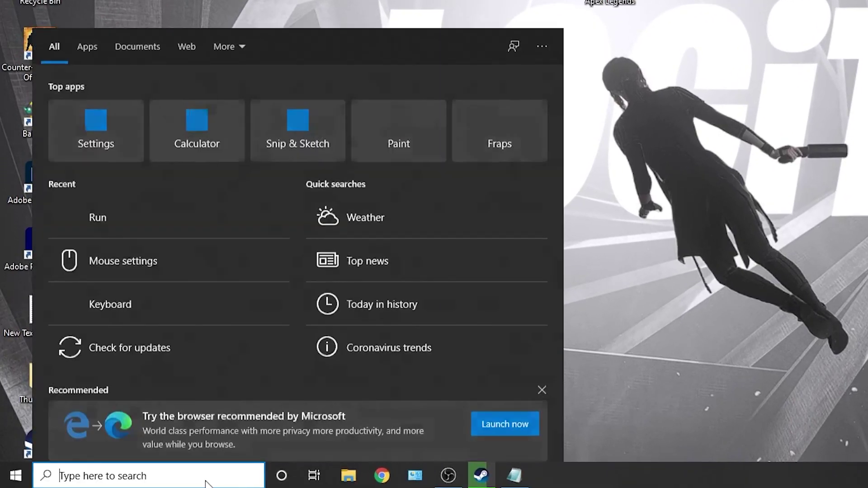
pyautogui.write('cmd')
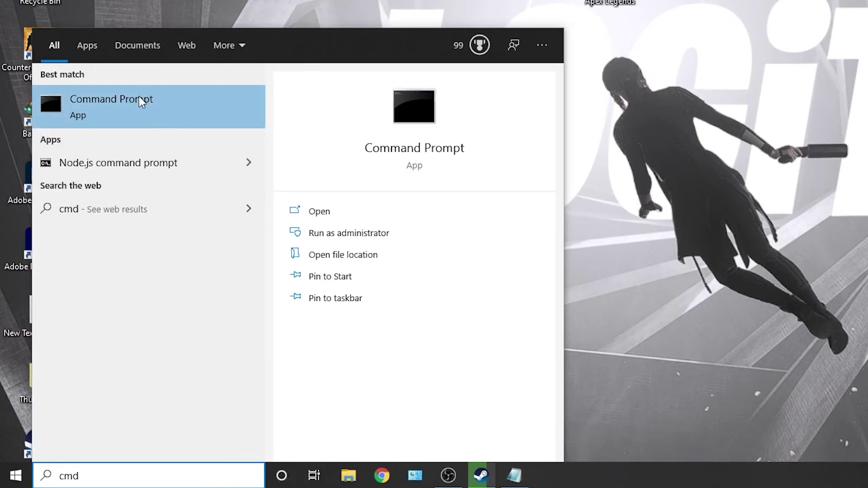
pyautogui.rightClick(169, 104)
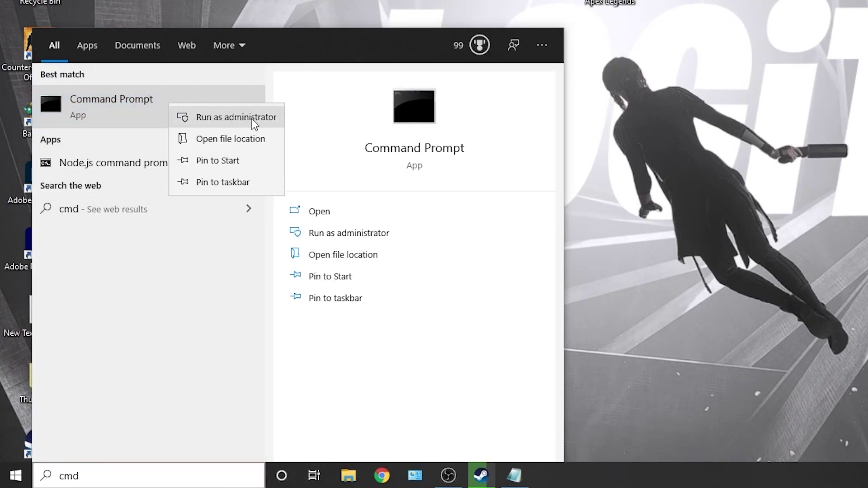
pyautogui.click(235, 119)
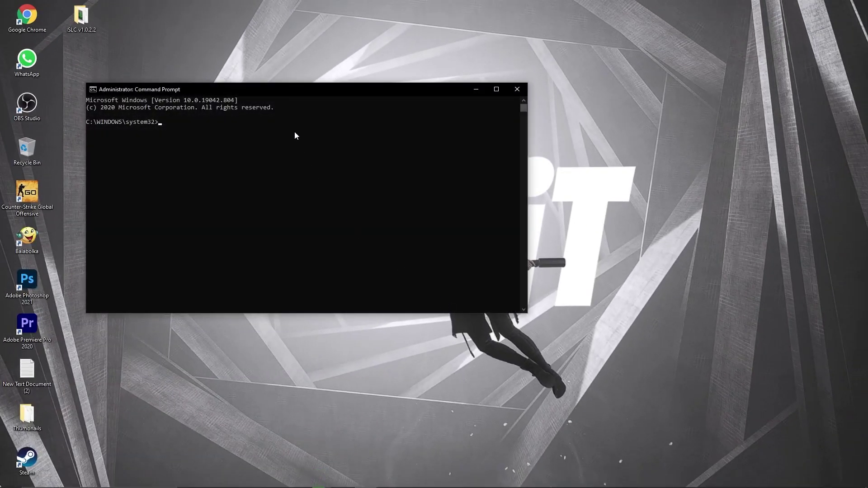
pyautogui.moveTo(286, 90); pyautogui.dragTo(229, 150)
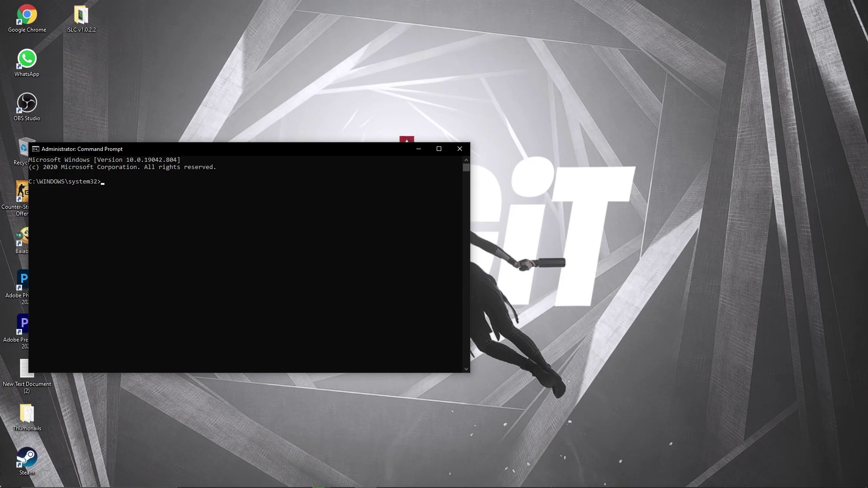
# Run the copied powercfg -duplicatescheme command to create the Ultimate Performance scheme, then close the prompt
pyautogui.click(406, 480)
pyautogui.moveTo(662, 279); pyautogui.dragTo(436, 279)
pyautogui.hotkey('ctrl', 'c')
pyautogui.rightClick(446, 280)
pyautogui.click(468, 310)
pyautogui.click(815, 7)
pyautogui.rightClick(129, 185)
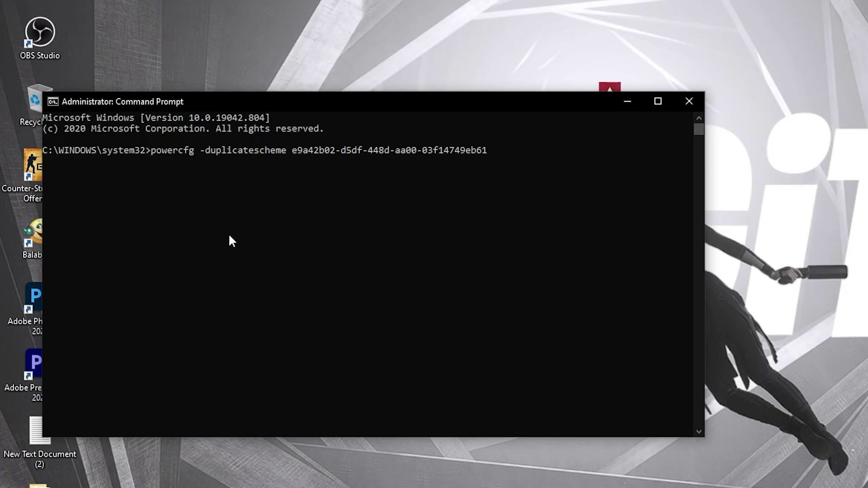
pyautogui.press('Return')
pyautogui.moveTo(352, 165); pyautogui.dragTo(413, 162)
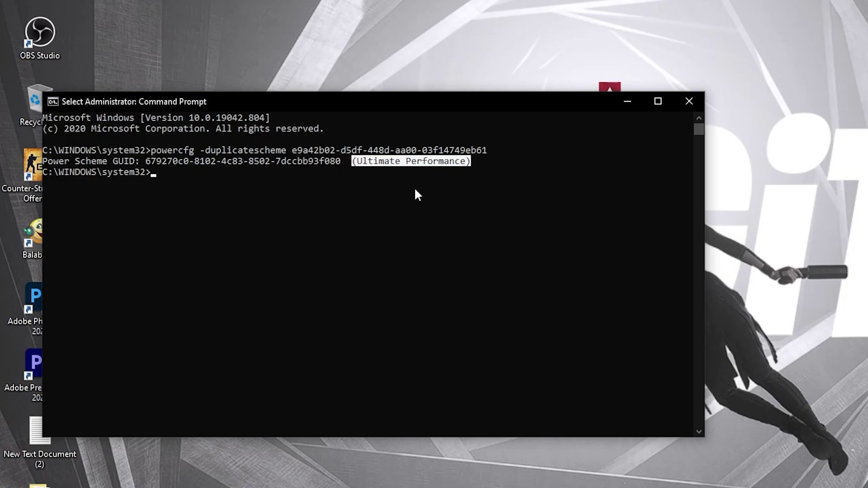
pyautogui.click(680, 103)
pyautogui.click(163, 475)
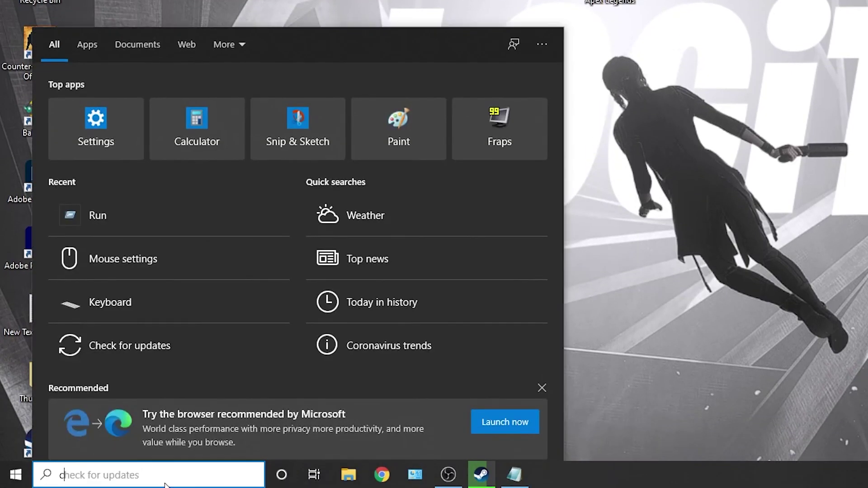
# Open Choose a power plan with Ultimate Performance selected and reveal the additional plans
pyautogui.write('choose')
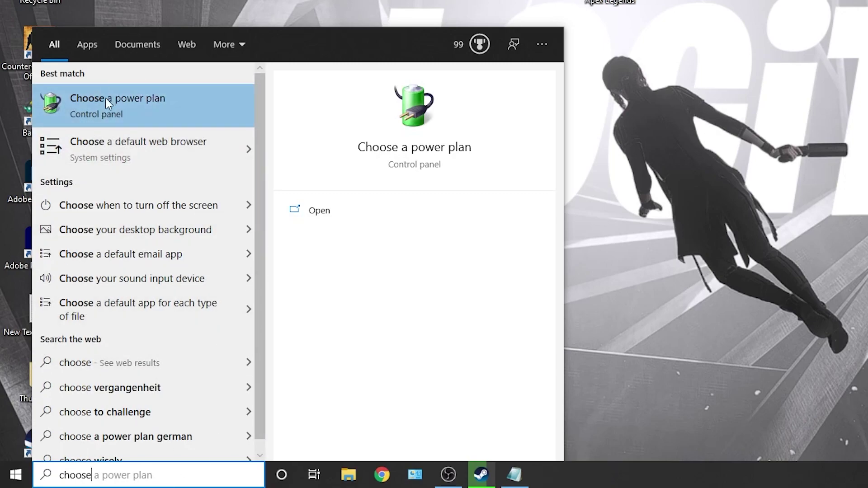
pyautogui.click(135, 99)
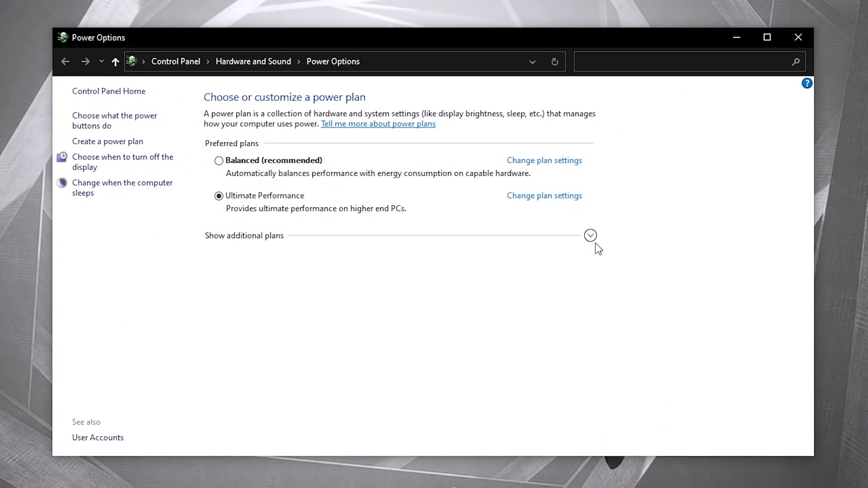
pyautogui.click(591, 236)
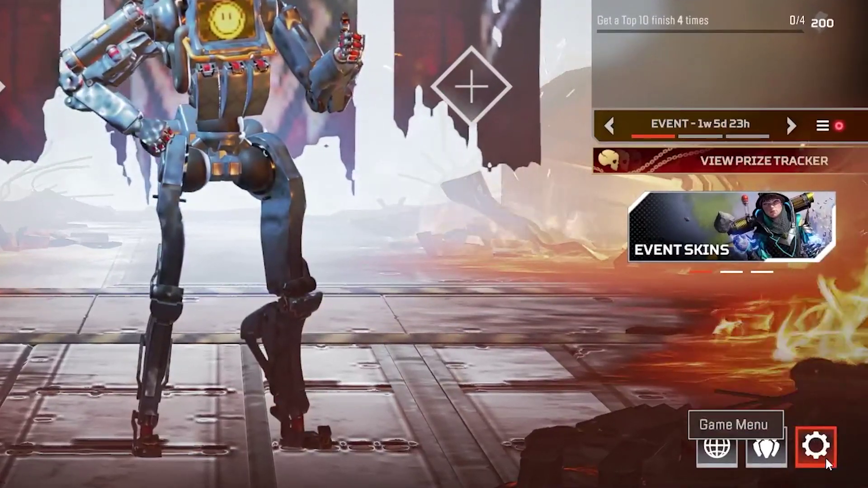
# In Apex Legends video settings, choose Full Screen, FOV 110, V-Sync Disabled, and FPS Target 100
pyautogui.click(827, 433)
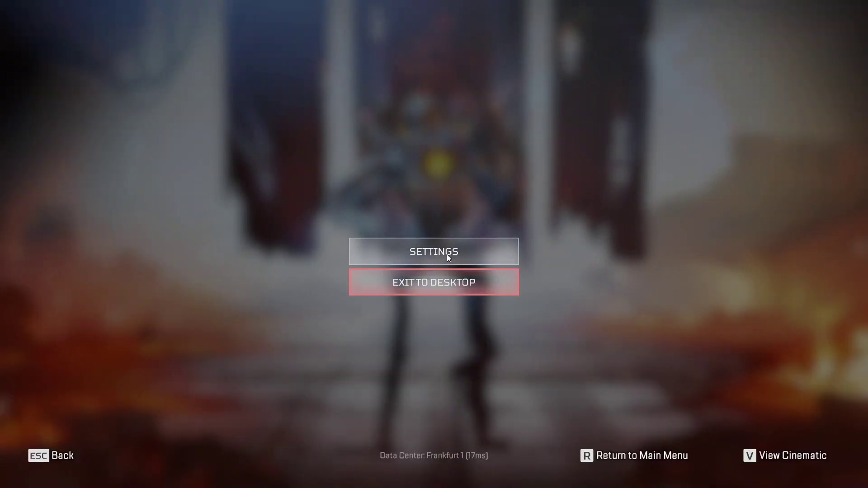
pyautogui.click(439, 251)
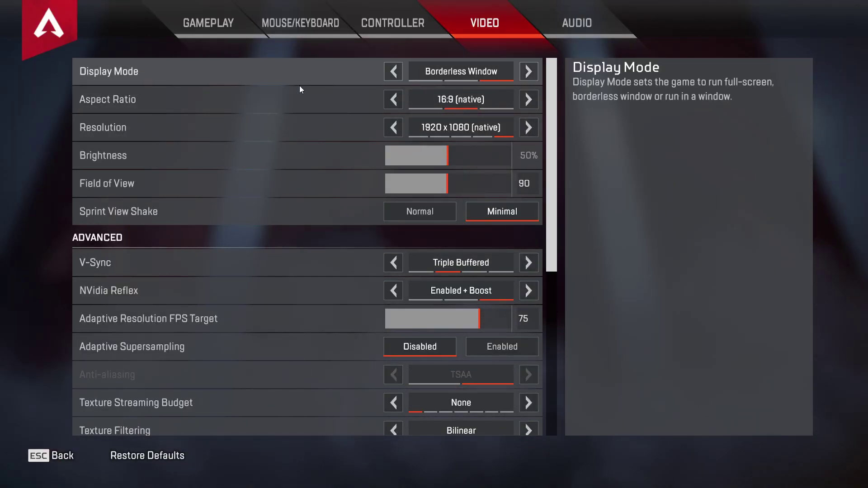
pyautogui.click(395, 72)
pyautogui.click(395, 73)
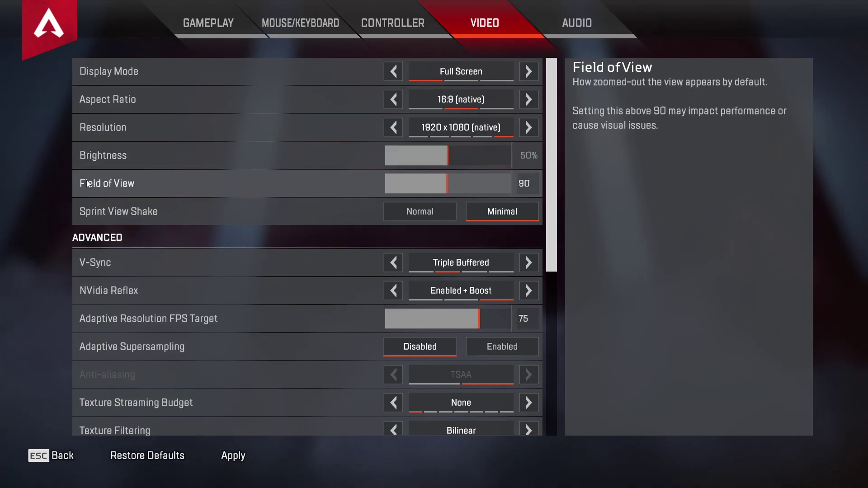
pyautogui.moveTo(441, 183); pyautogui.dragTo(522, 185)
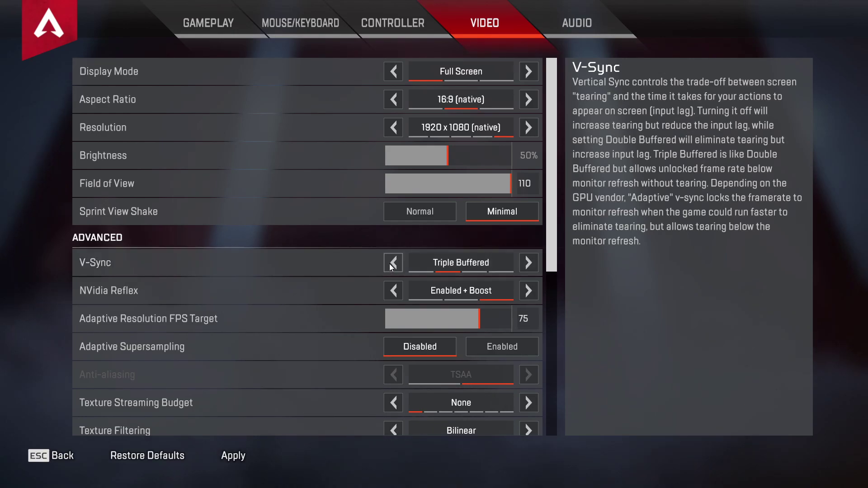
pyautogui.click(391, 263)
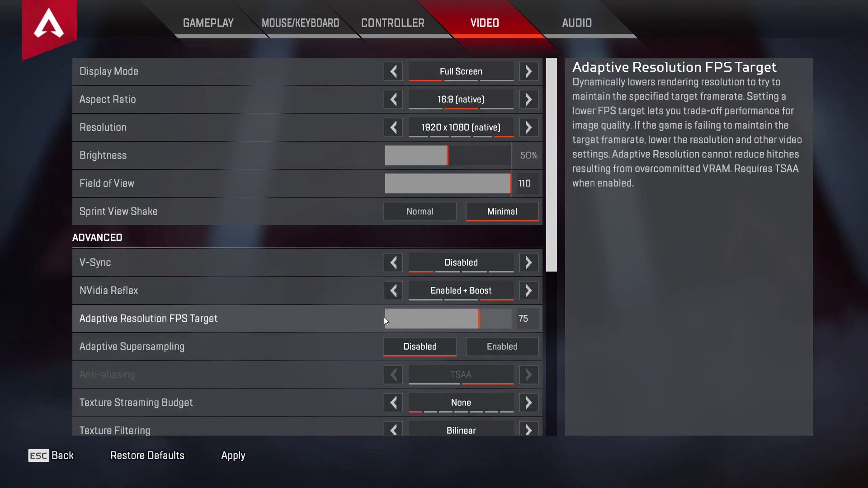
pyautogui.moveTo(476, 322); pyautogui.dragTo(530, 317)
# Set Sun Shadow Coverage and Sun Shadow Detail to Low
pyautogui.scroll(-3, 77, 182)
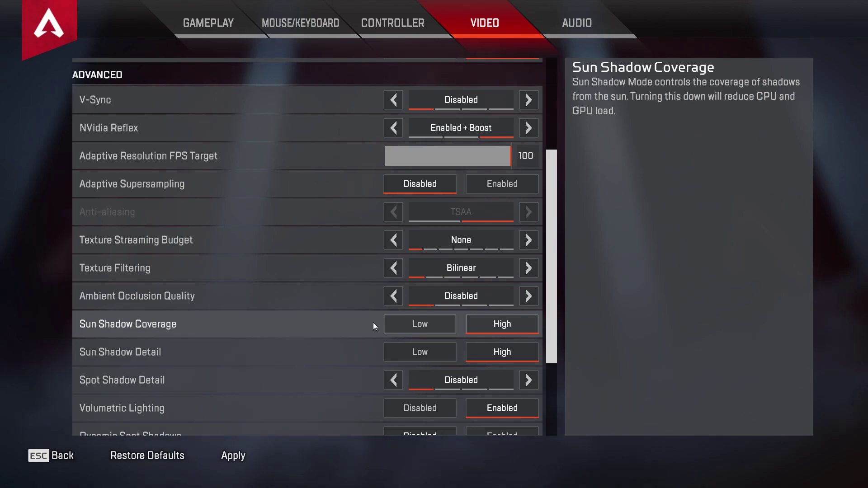
pyautogui.click(417, 317)
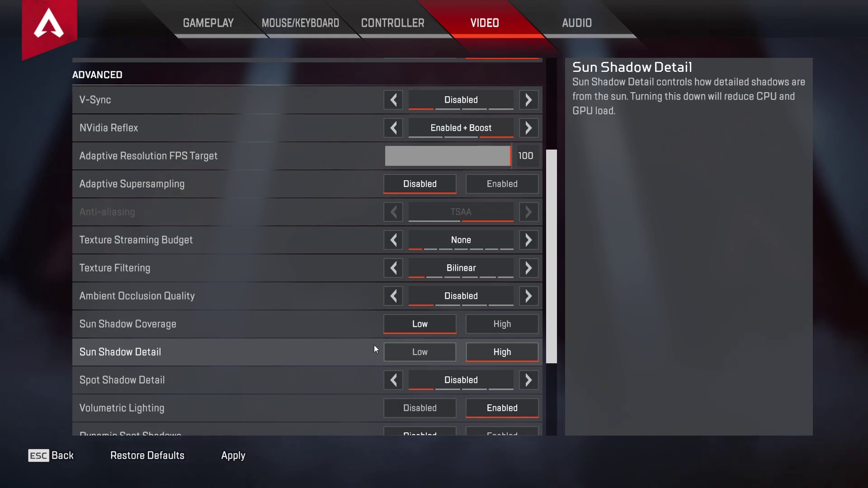
pyautogui.click(418, 350)
# Disable Volumetric Lighting and lower Model Detail from High to Low
pyautogui.scroll(-3, 98, 265)
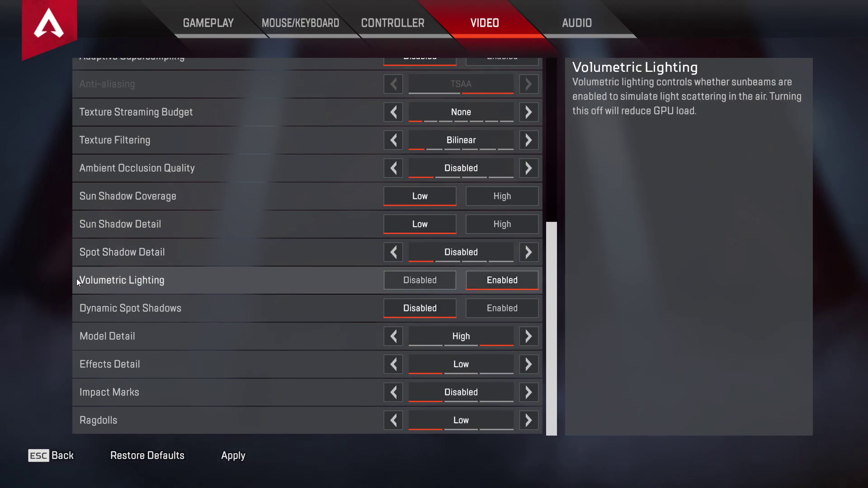
pyautogui.click(416, 278)
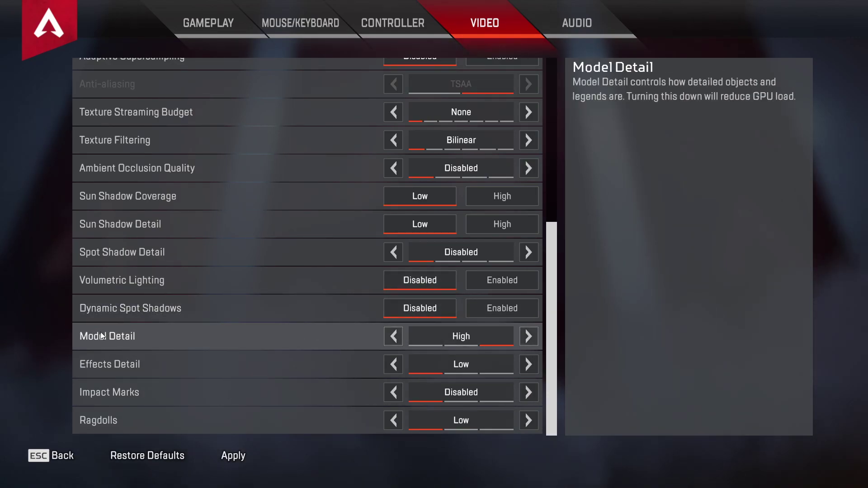
pyautogui.click(391, 335)
pyautogui.click(391, 336)
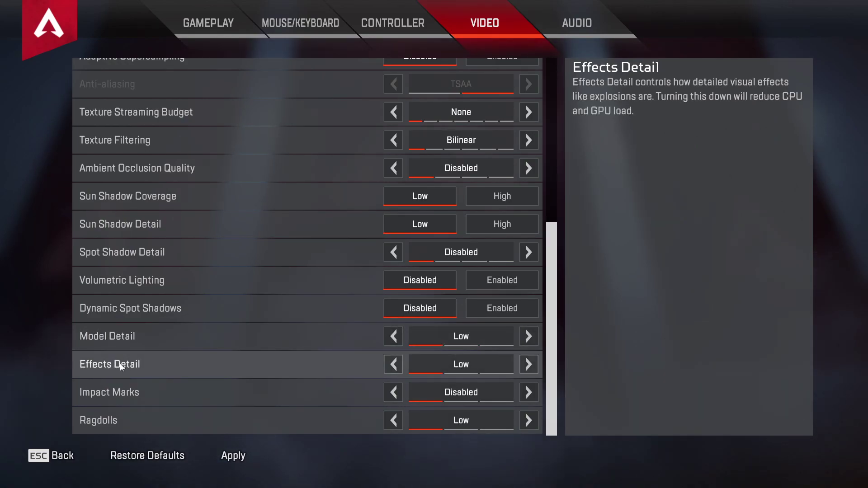